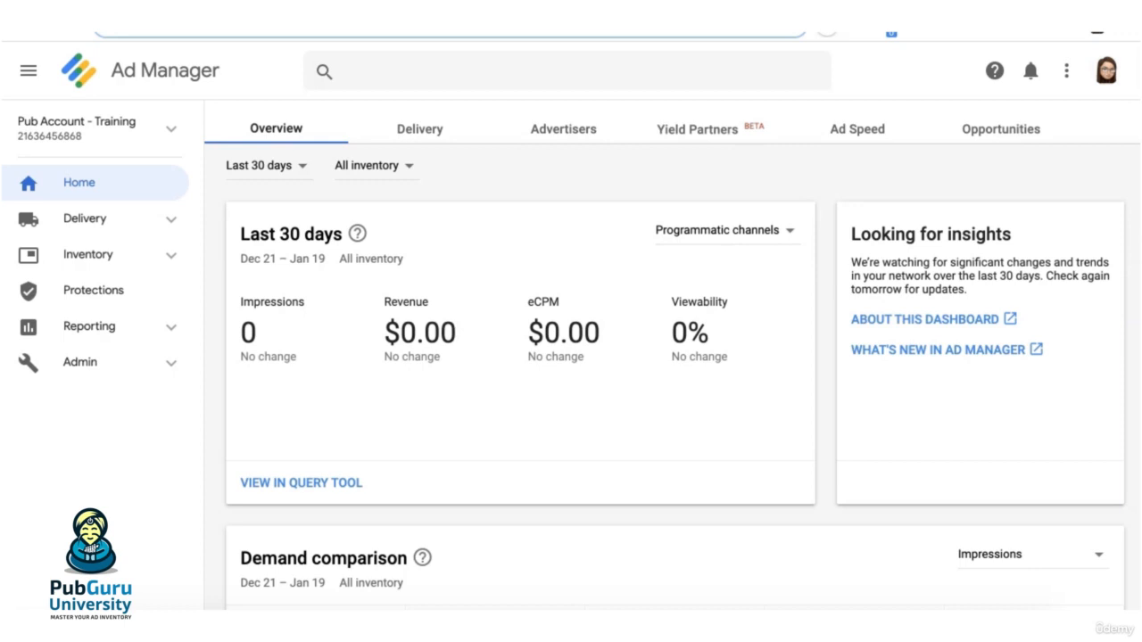
- Start creating a new ad unit in the inventory
{"action": "left_click", "coordinate": [146, 257]}
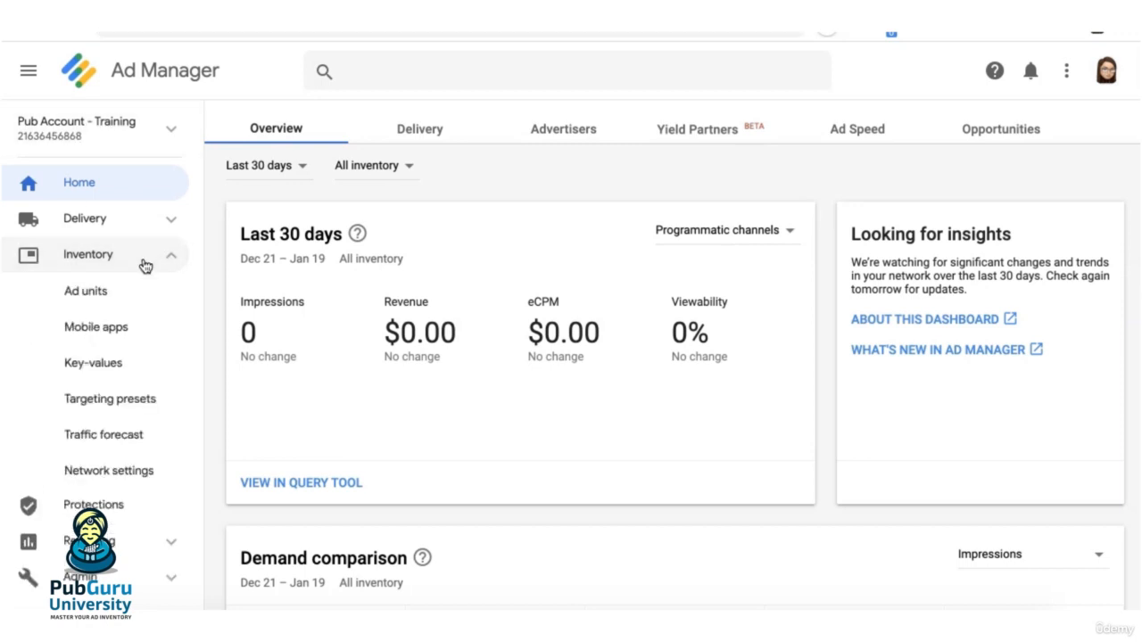
{"action": "left_click", "coordinate": [85, 300]}
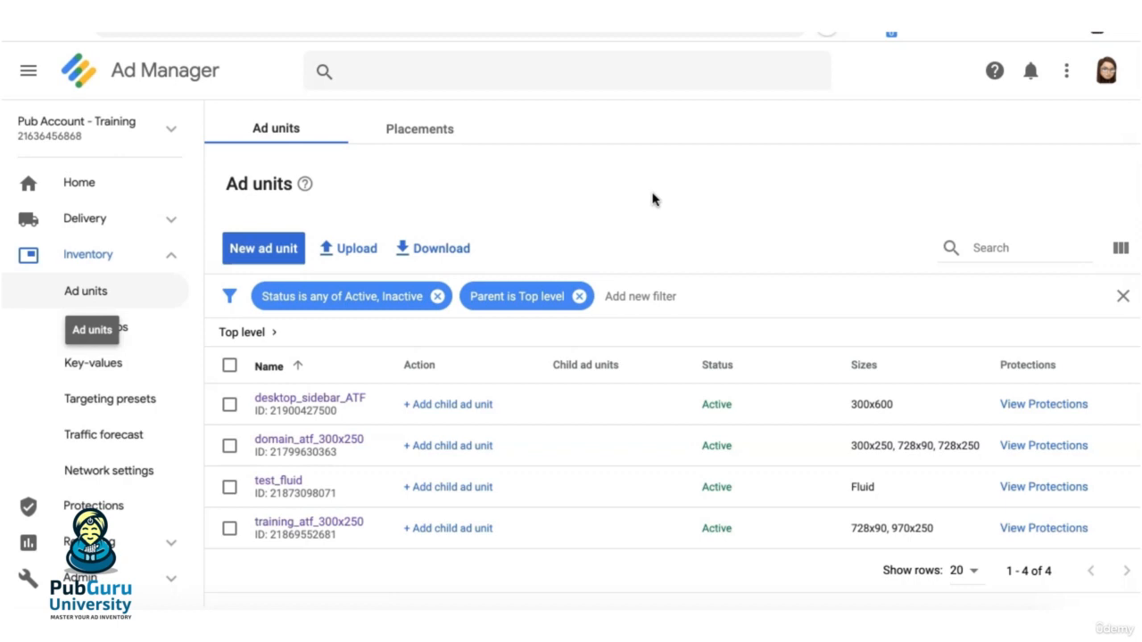
{"action": "left_click", "coordinate": [256, 249]}
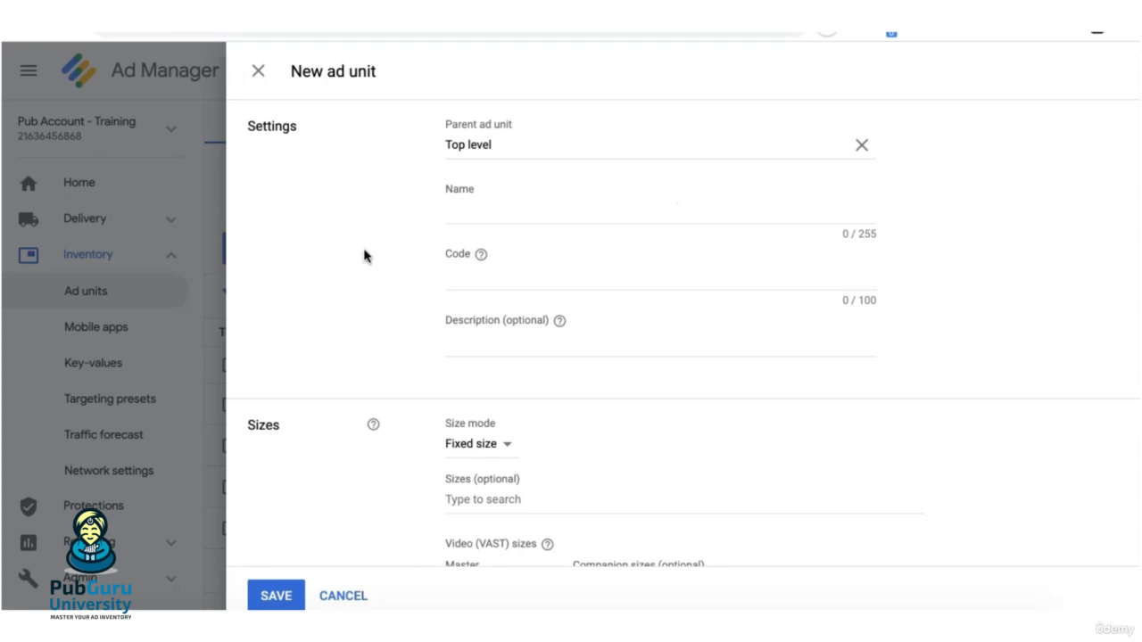
- Choose desktop_sidebar_ATF as the parent of the new ad unit
{"action": "left_click", "coordinate": [507, 143]}
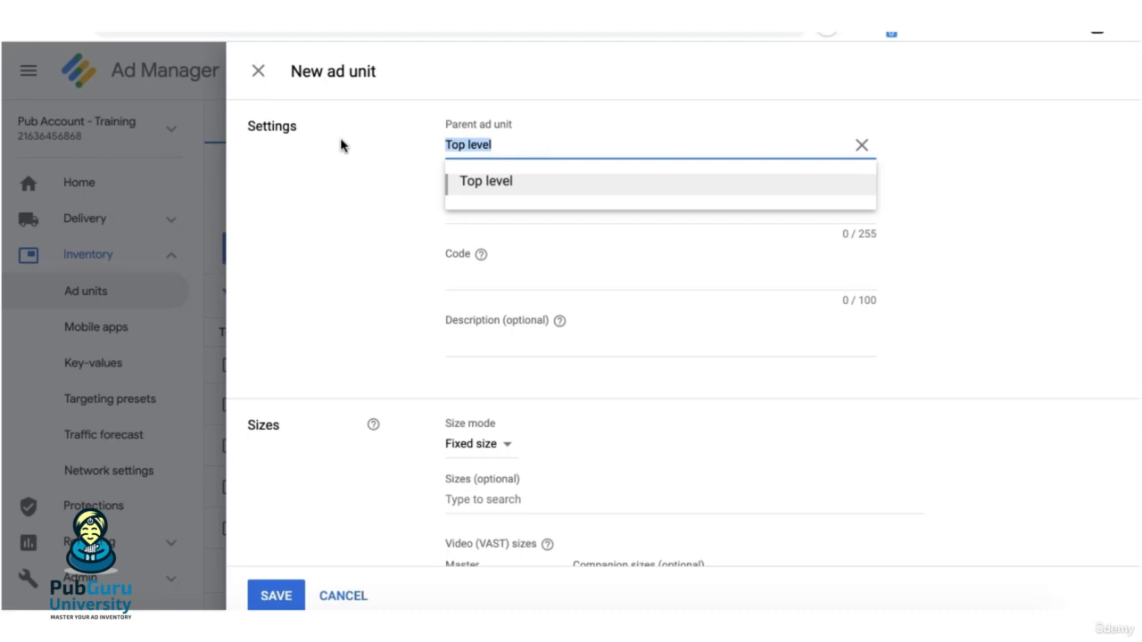
{"action": "key", "text": "BackSpace"}
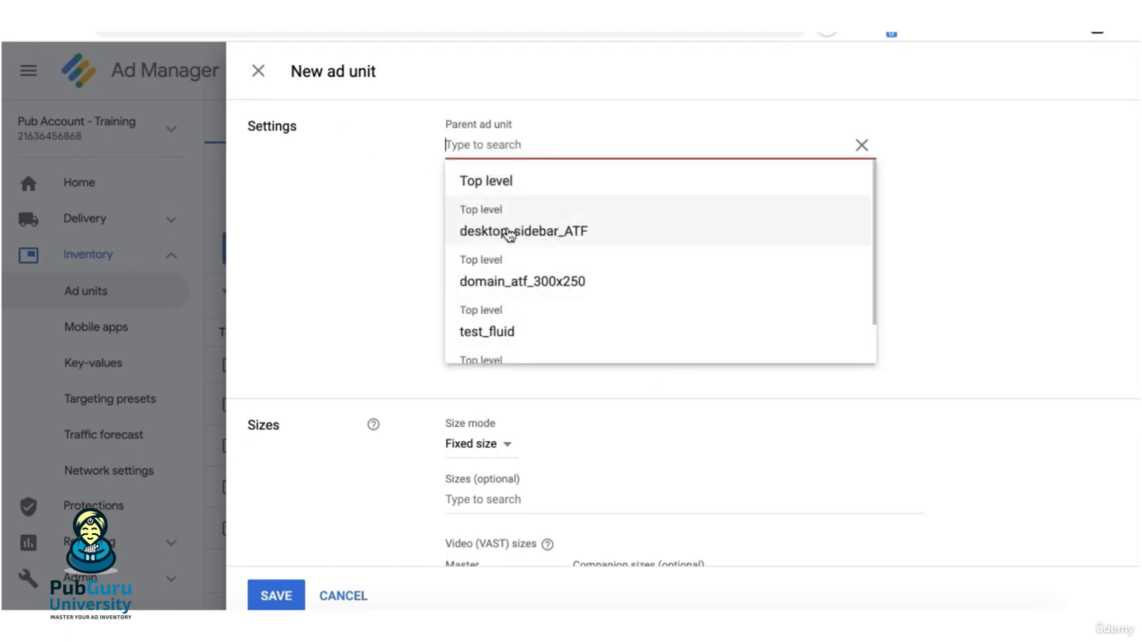
{"action": "left_click", "coordinate": [595, 232]}
{"action": "left_click", "coordinate": [598, 183]}
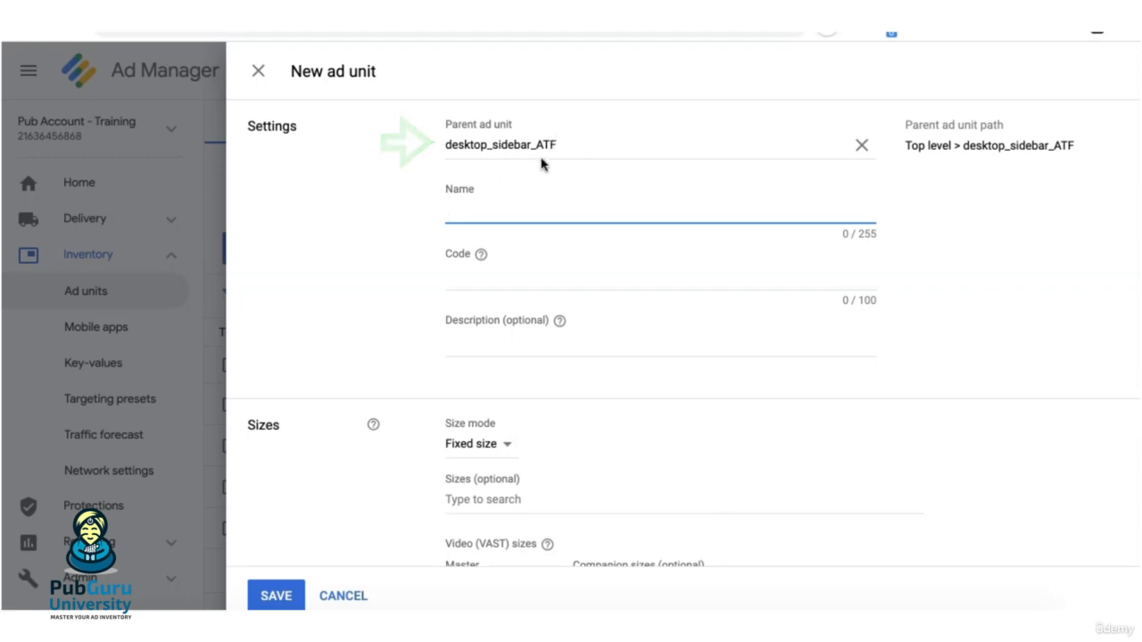
- Set the parent ad unit back to Top level
{"action": "left_click", "coordinate": [861, 147]}
{"action": "left_click", "coordinate": [507, 158]}
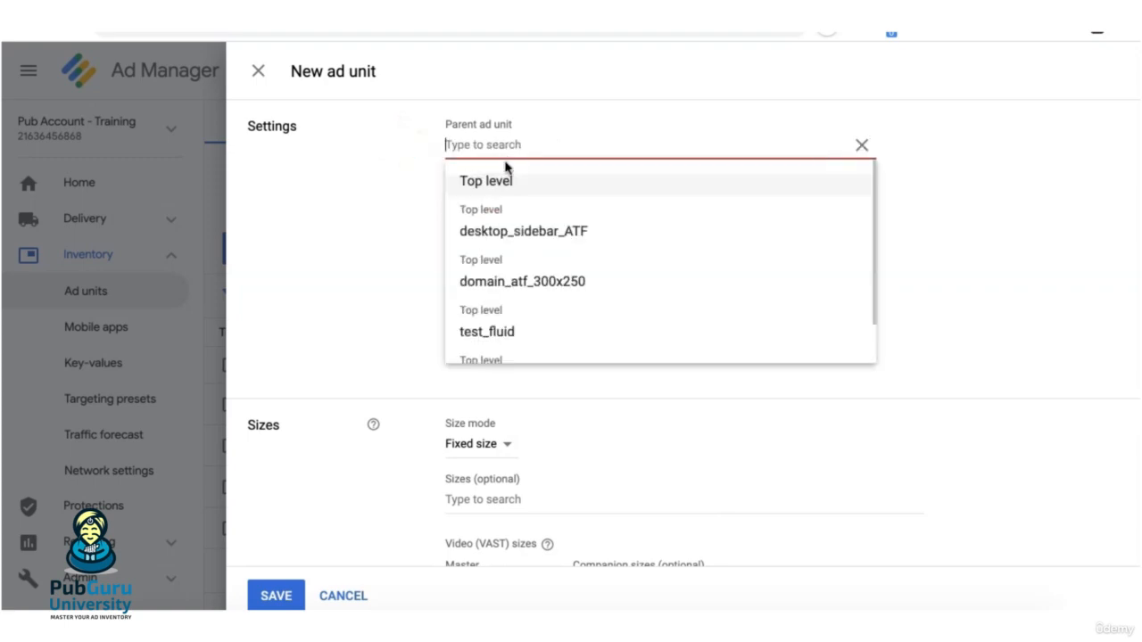
{"action": "left_click", "coordinate": [505, 179]}
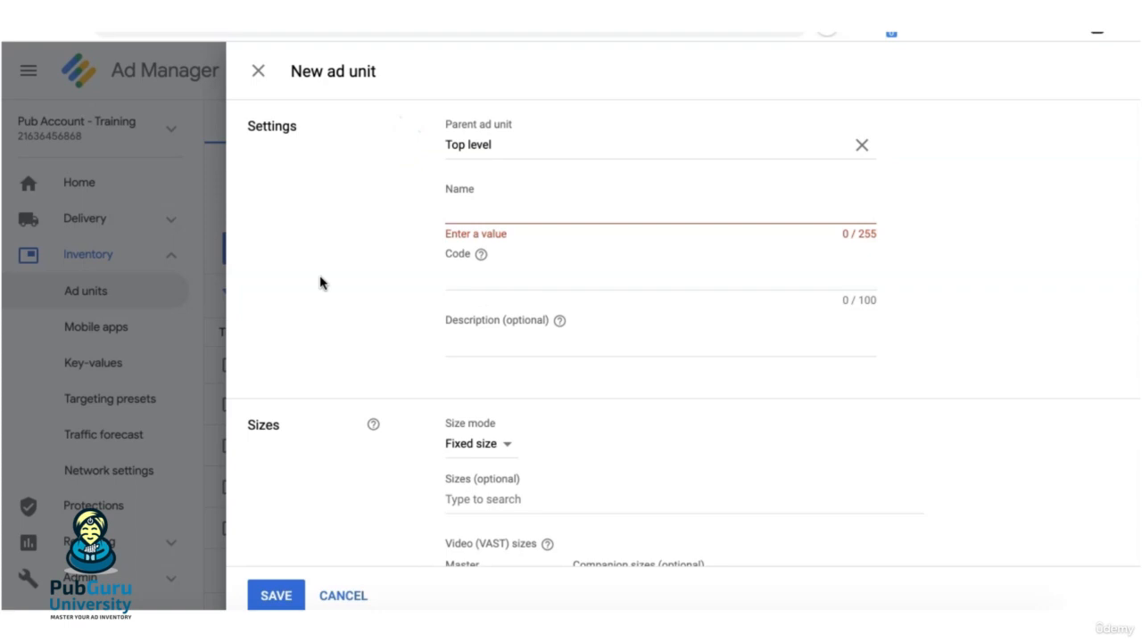
- Name the new ad unit home_sidebar_top_300x600 and use the same text as its code
{"action": "left_click", "coordinate": [577, 214]}
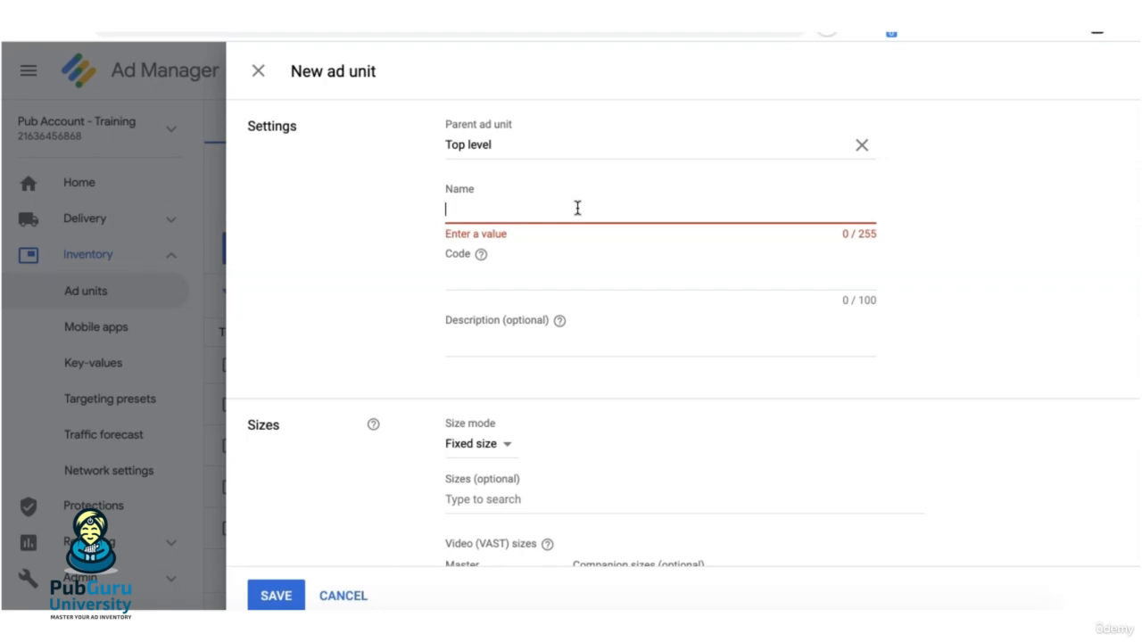
{"action": "type", "text": "home_"}
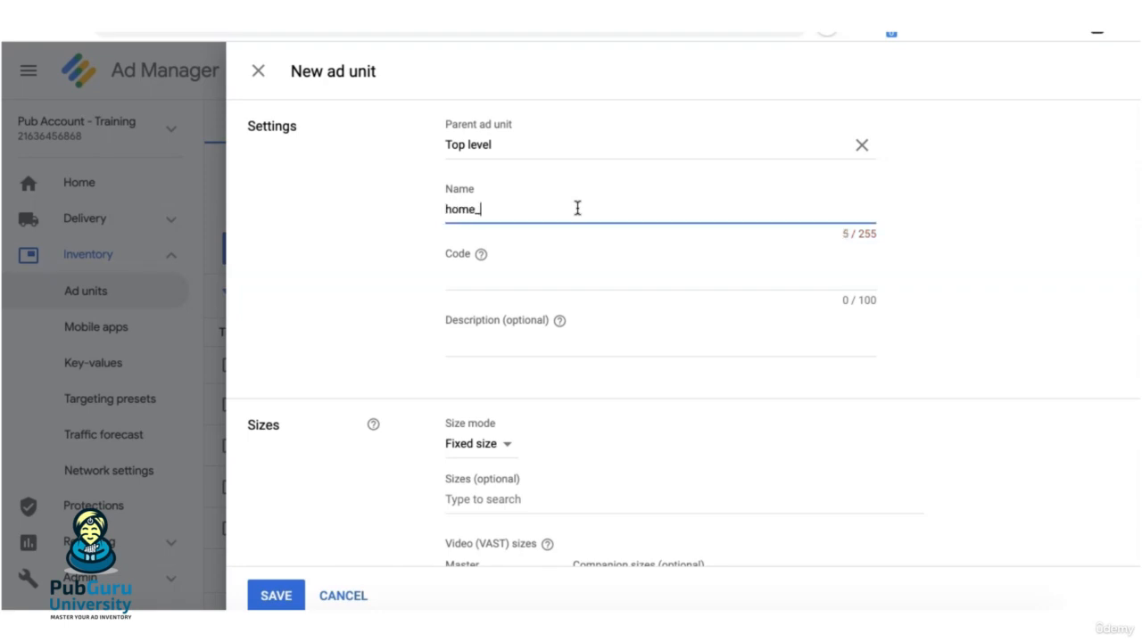
{"action": "type", "text": "sidebar_top_300x600"}
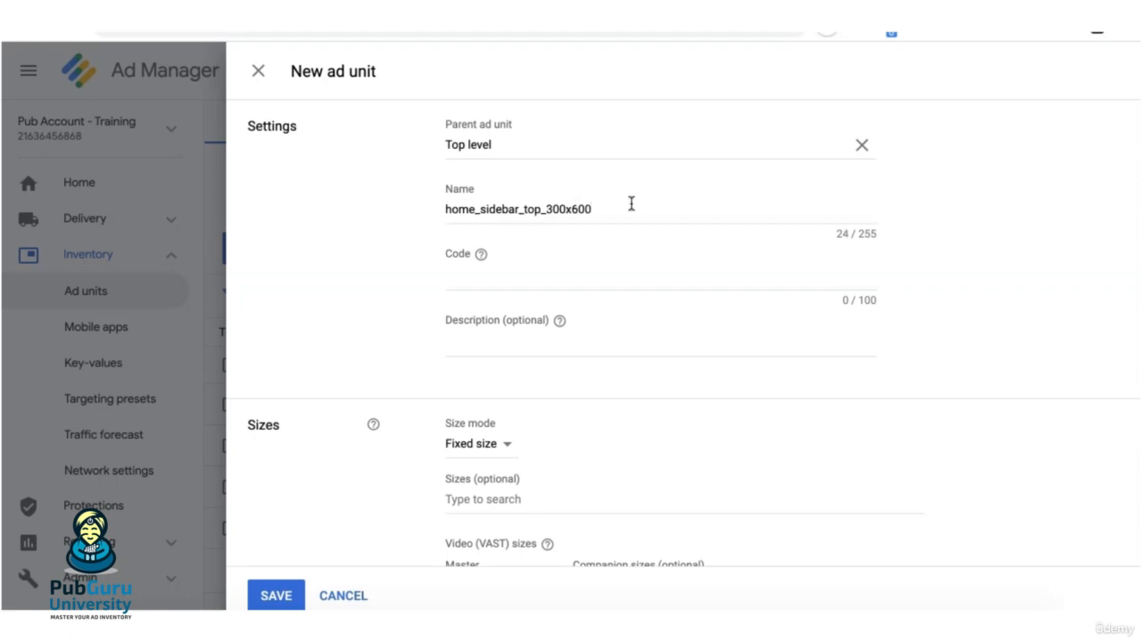
{"action": "left_click_drag", "start_coordinate": [609, 209], "coordinate": [390, 206]}
{"action": "key", "text": "ctrl+c"}
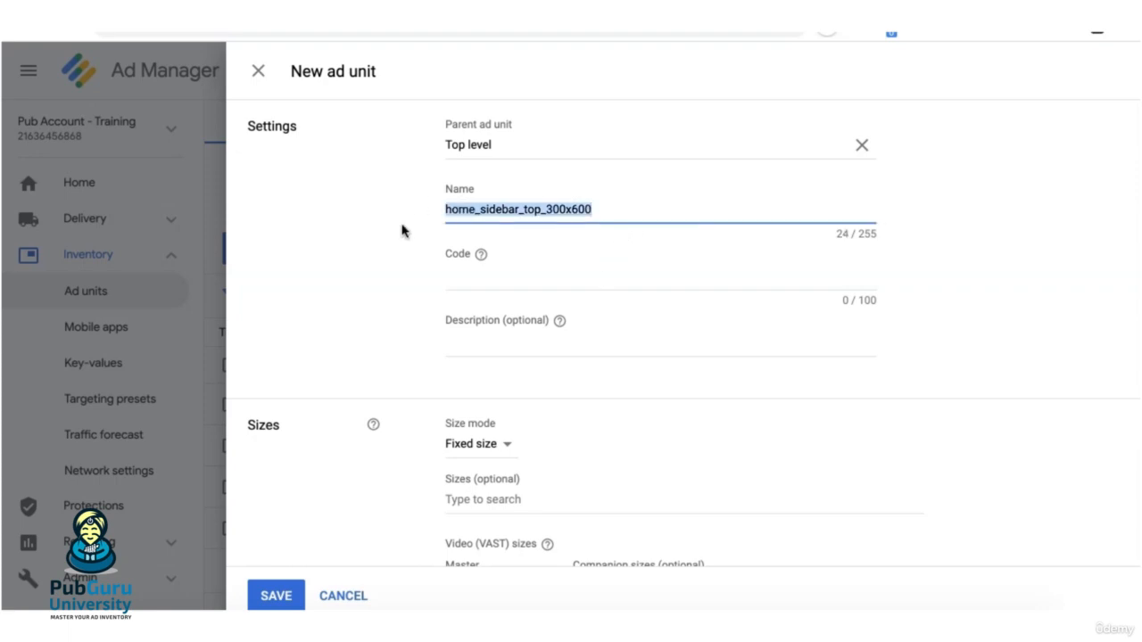
{"action": "left_click", "coordinate": [530, 277]}
{"action": "key", "text": "ctrl+v"}
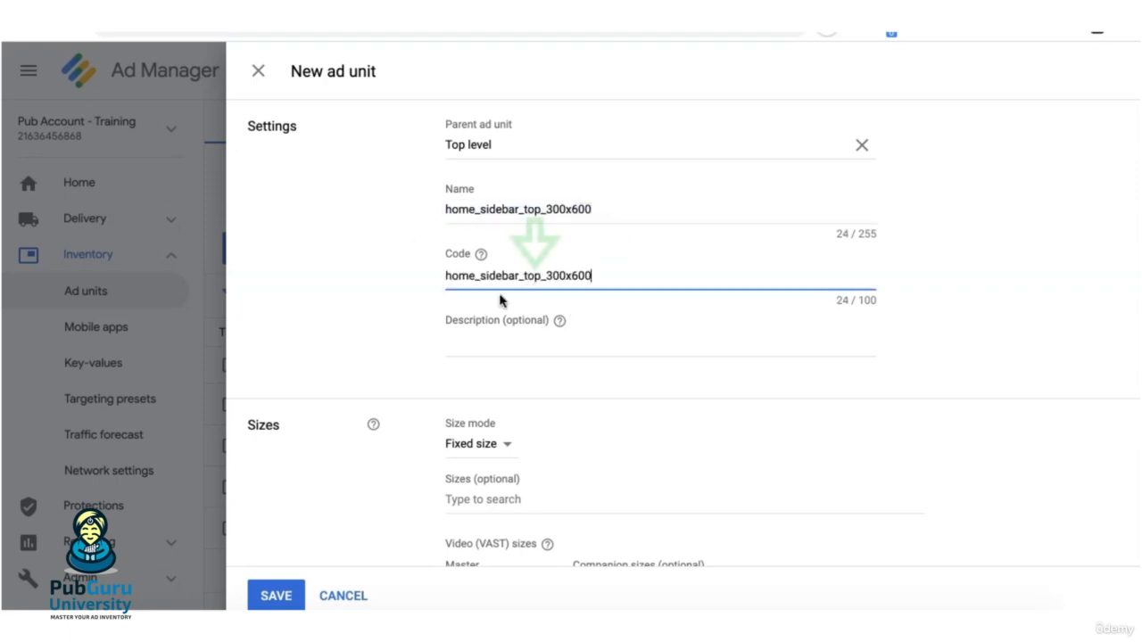
{"action": "left_click", "coordinate": [398, 347]}
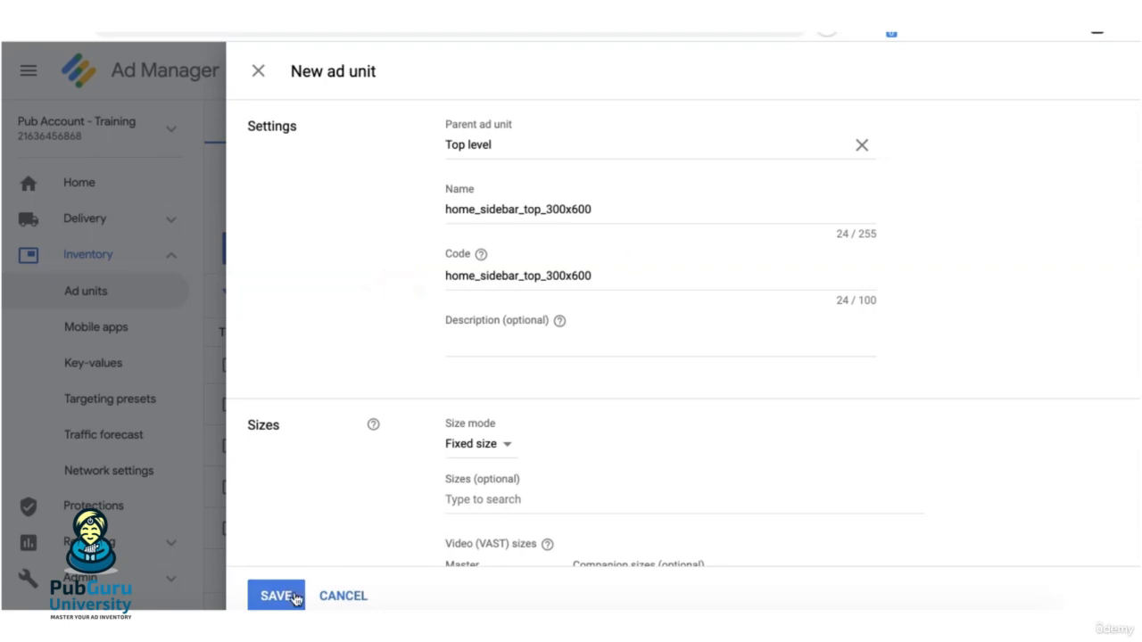
- Look at how ad units are listed in the inventory targeting of the new Ad Exchange line item
{"action": "key", "text": "Tab"}
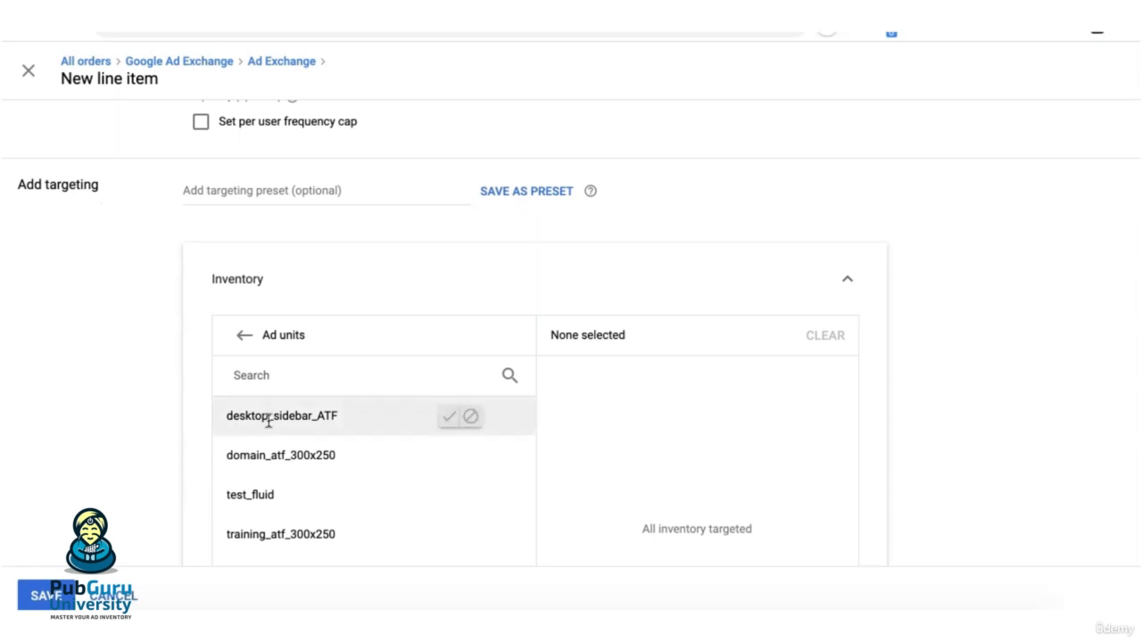
{"action": "mouse_move", "coordinate": [268, 421]}
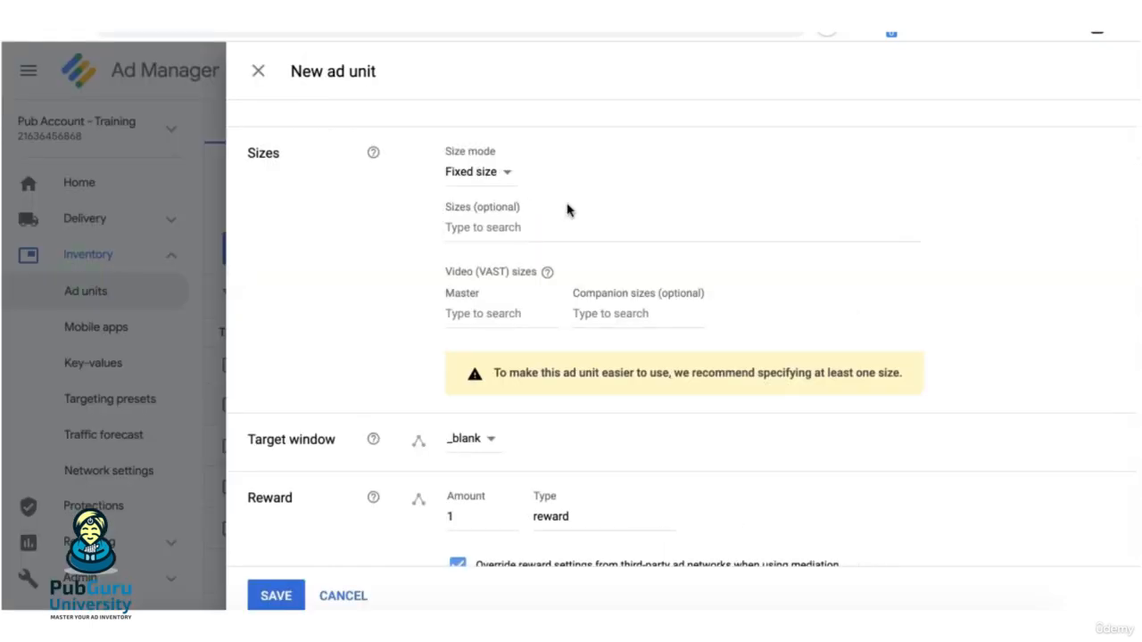
- Keep the ad unit's size mode at Fixed size and add the 300x600 (Half Page Ad) size
{"action": "left_click", "coordinate": [506, 176]}
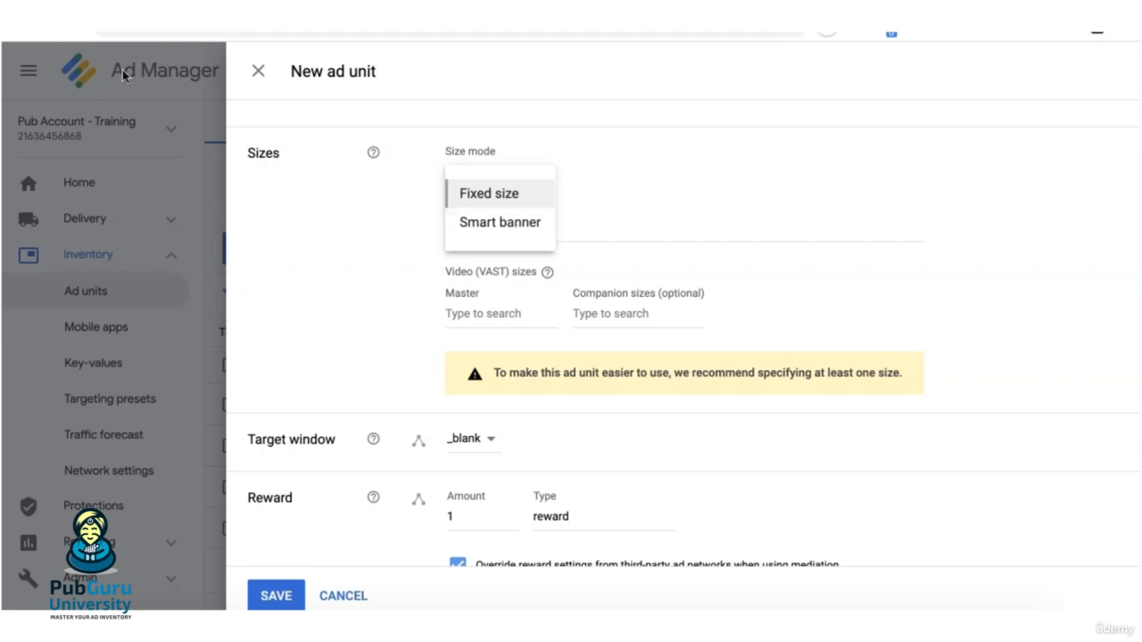
{"action": "left_click", "coordinate": [489, 194]}
{"action": "left_click", "coordinate": [466, 225]}
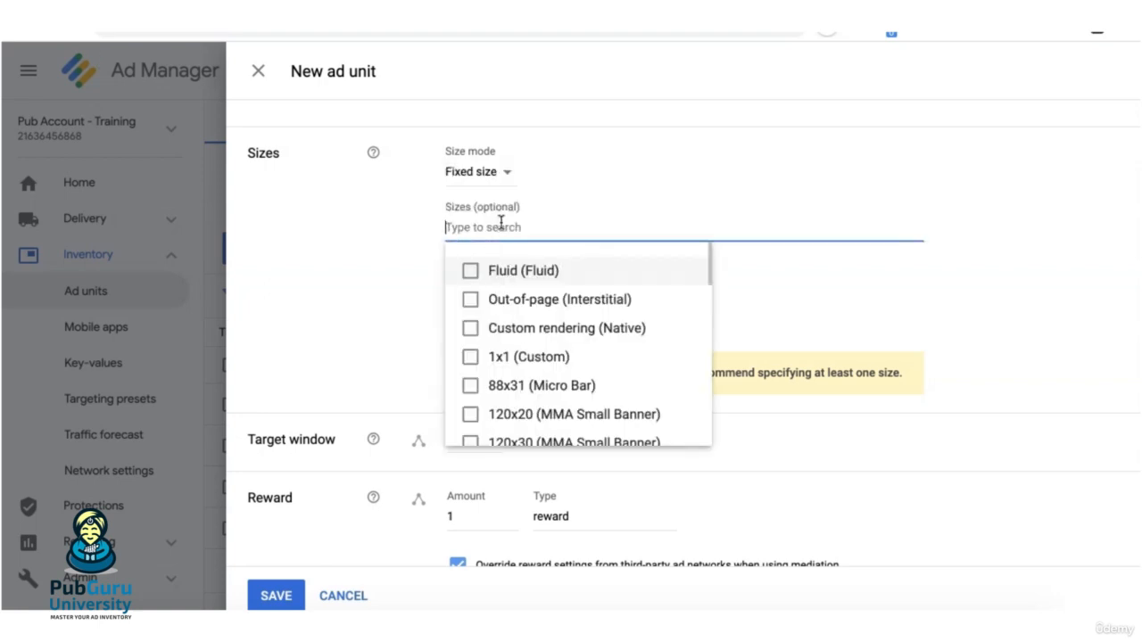
{"action": "type", "text": "300x600"}
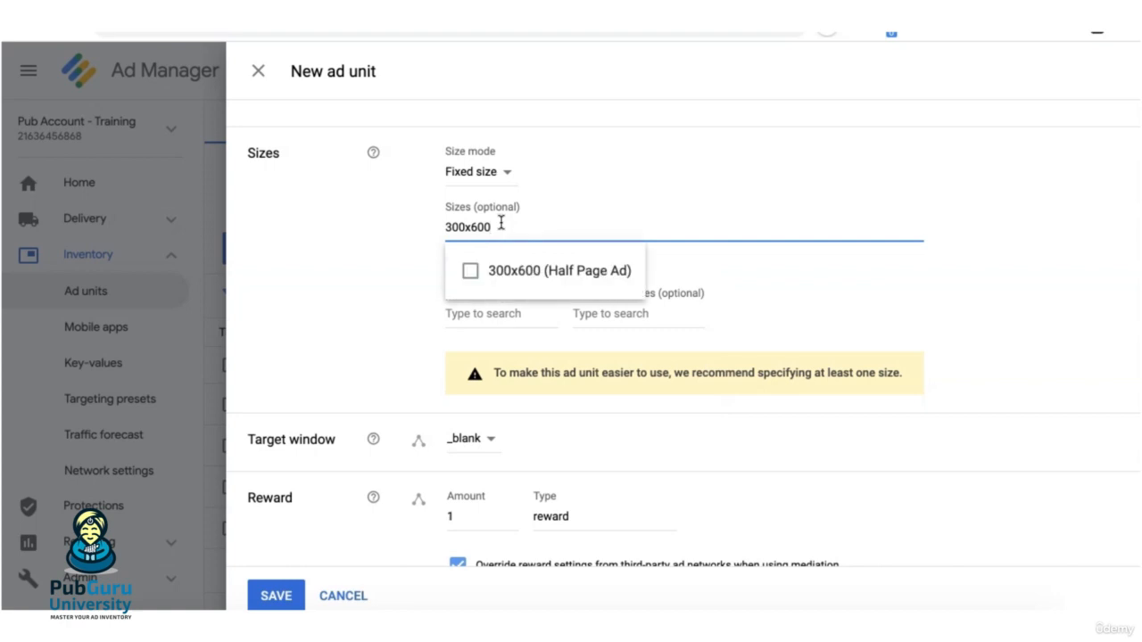
{"action": "left_click", "coordinate": [500, 268]}
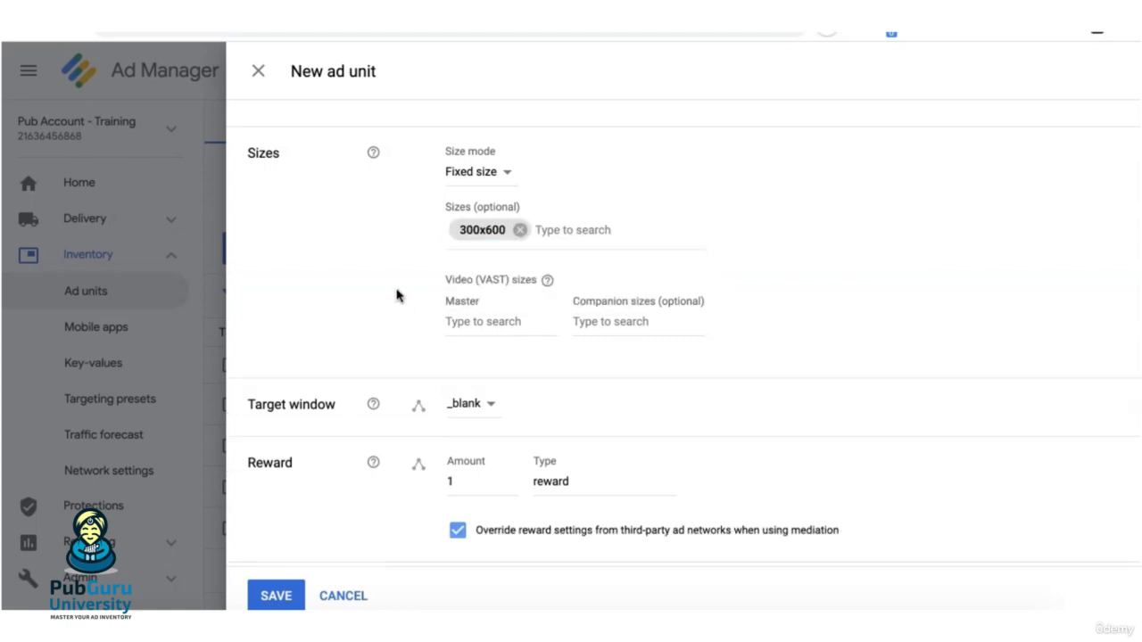
- Add 300x250 and 160x600 as further sizes for the ad unit
{"action": "left_click", "coordinate": [592, 232]}
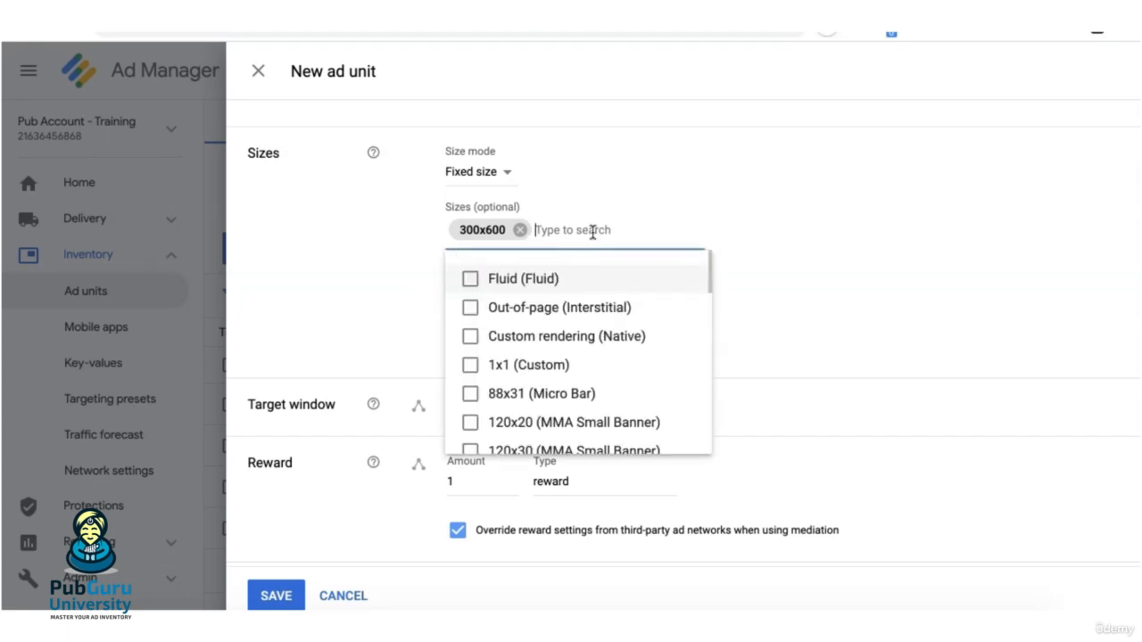
{"action": "type", "text": "300x250"}
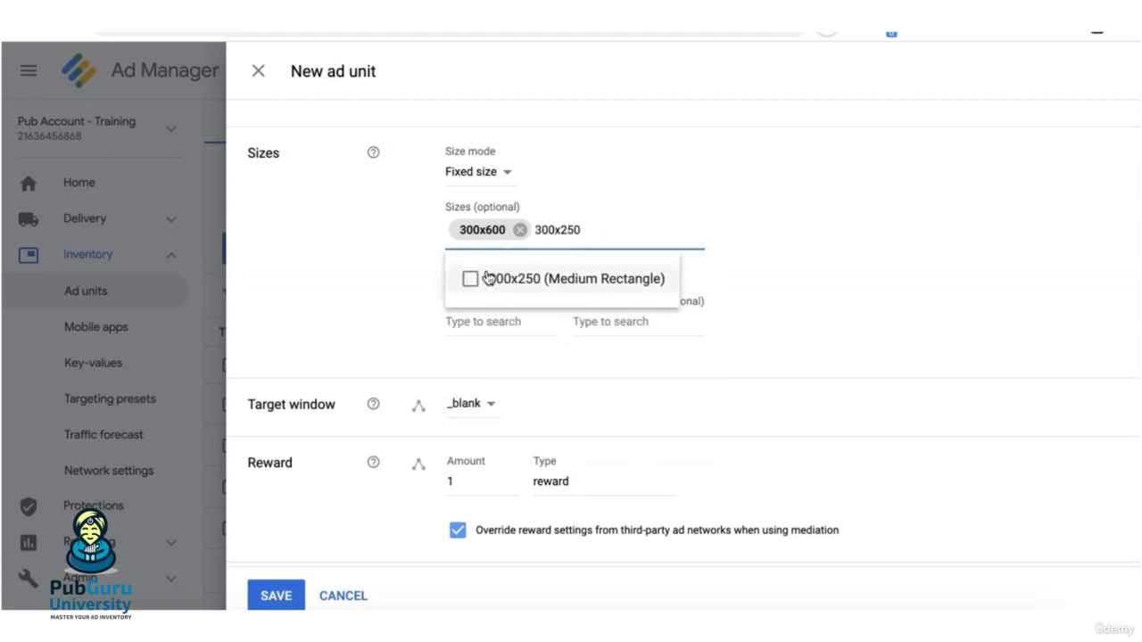
{"action": "left_click", "coordinate": [488, 277]}
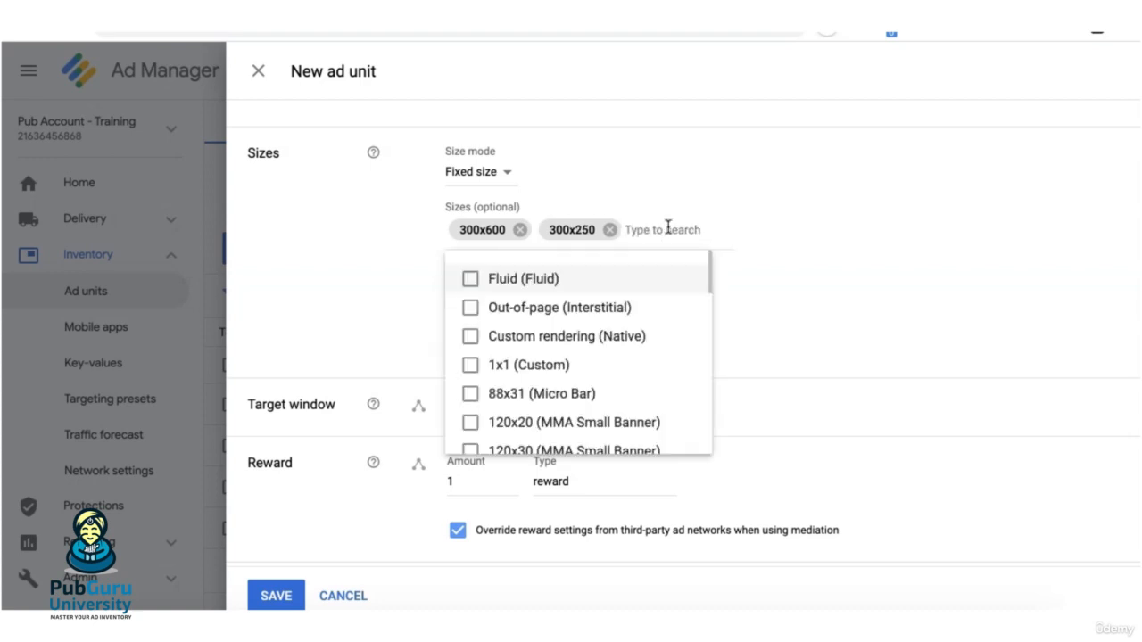
{"action": "type", "text": "160x600"}
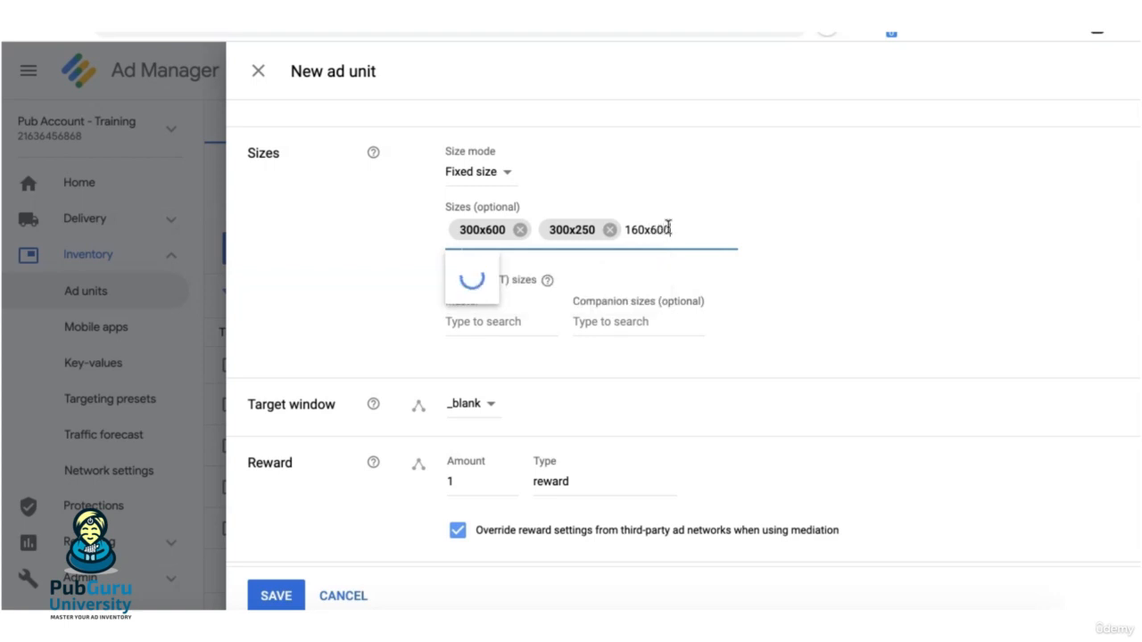
{"action": "left_click", "coordinate": [471, 281]}
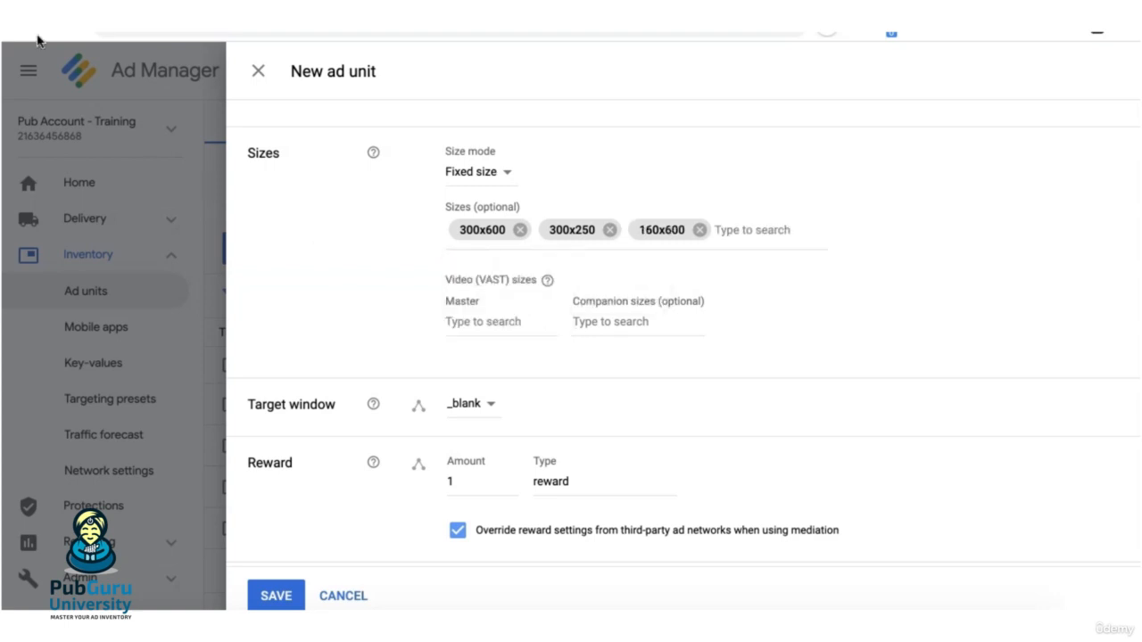
- Look at the master size options offered for video (VAST) ads
{"action": "scroll", "coordinate": [337, 297], "scroll_direction": "down", "scroll_amount": 1}
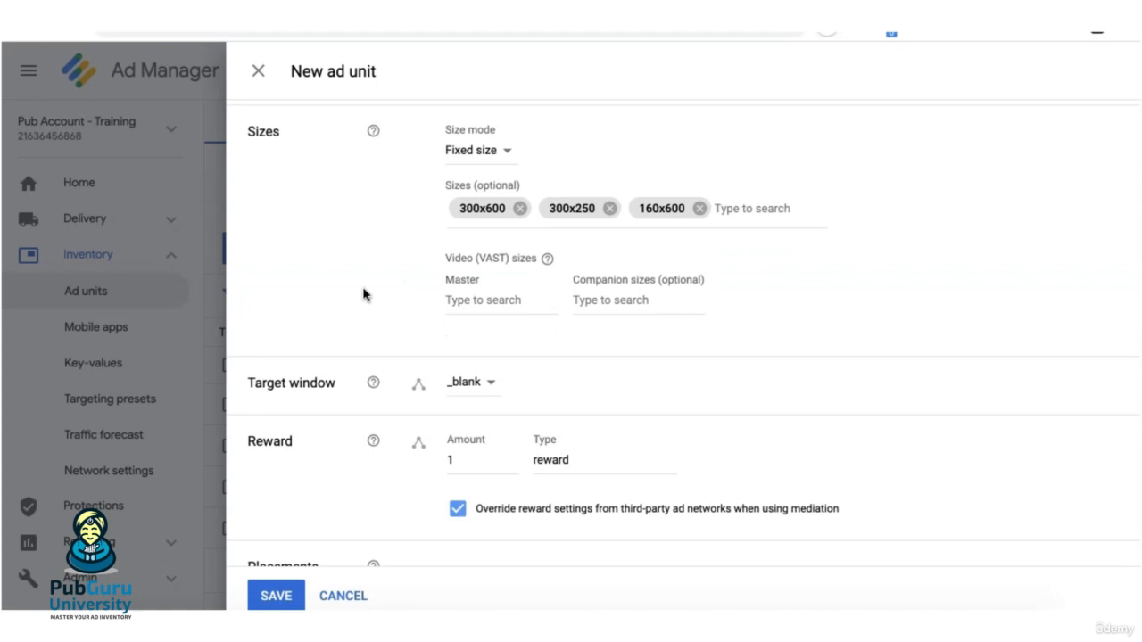
{"action": "left_click", "coordinate": [448, 300]}
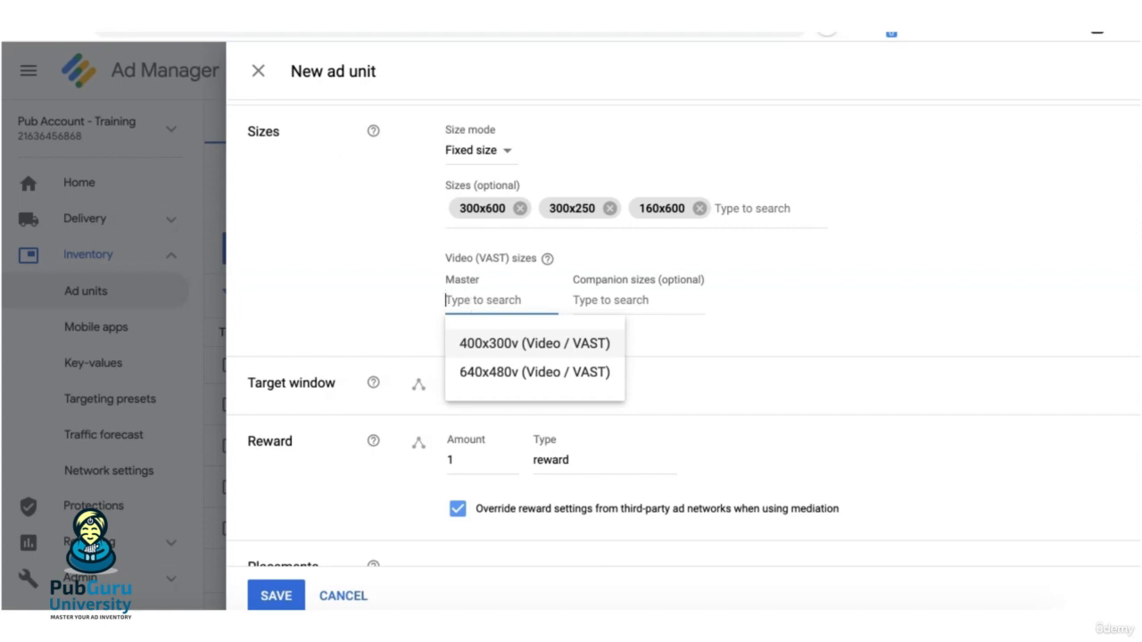
- Try _top as the ad unit's target window and set it back to _blank
{"action": "scroll", "coordinate": [384, 268], "scroll_direction": "down", "scroll_amount": 3}
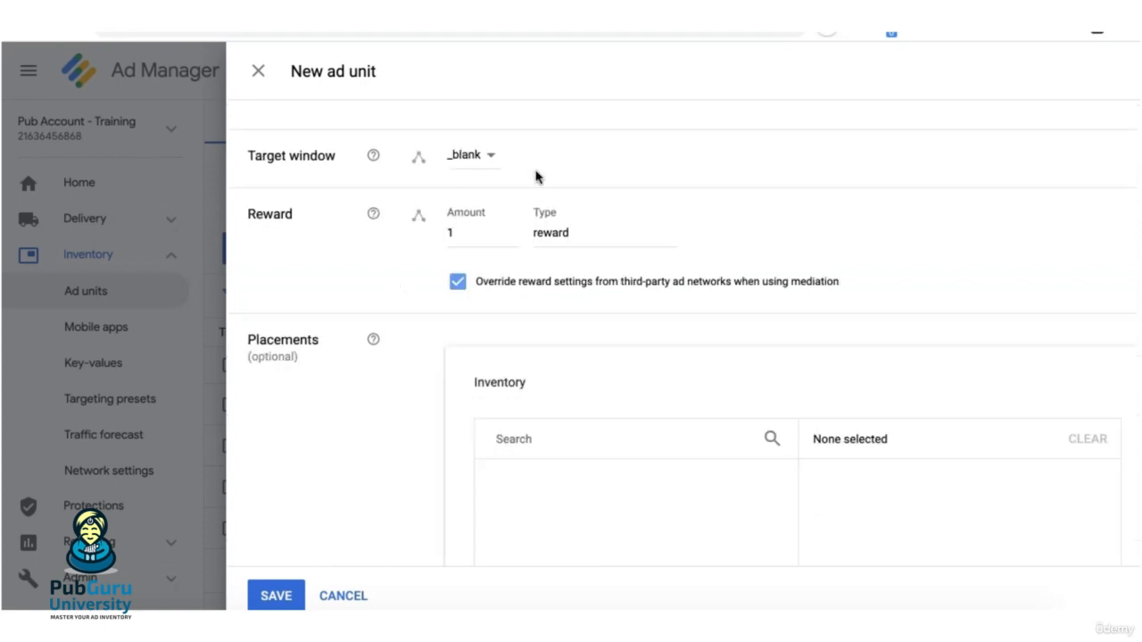
{"action": "left_click", "coordinate": [478, 165]}
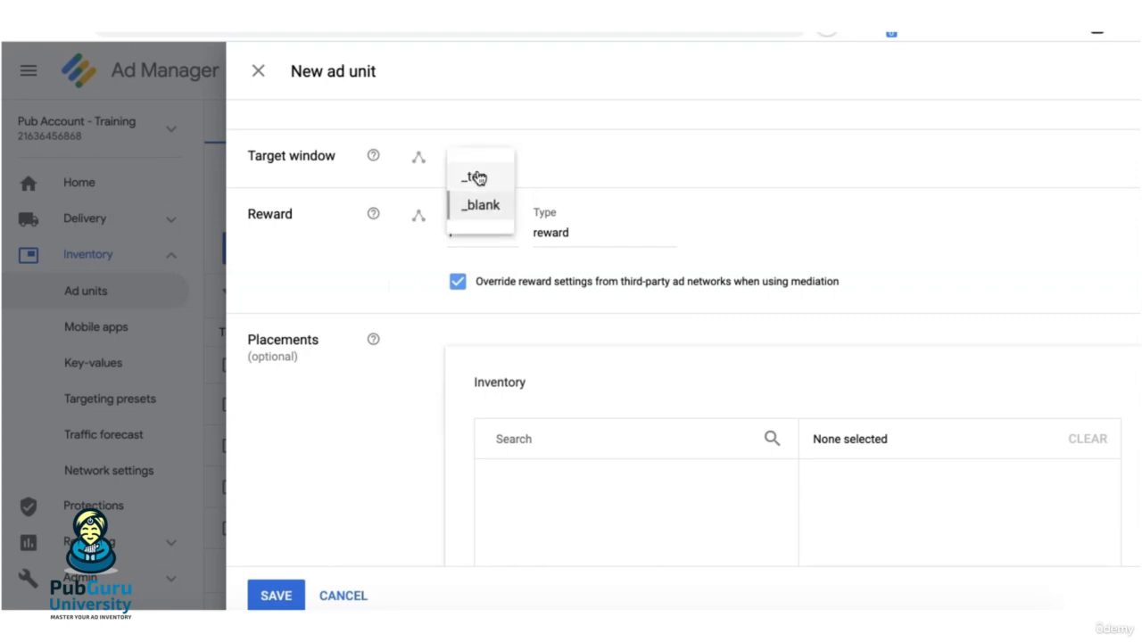
{"action": "left_click", "coordinate": [477, 170]}
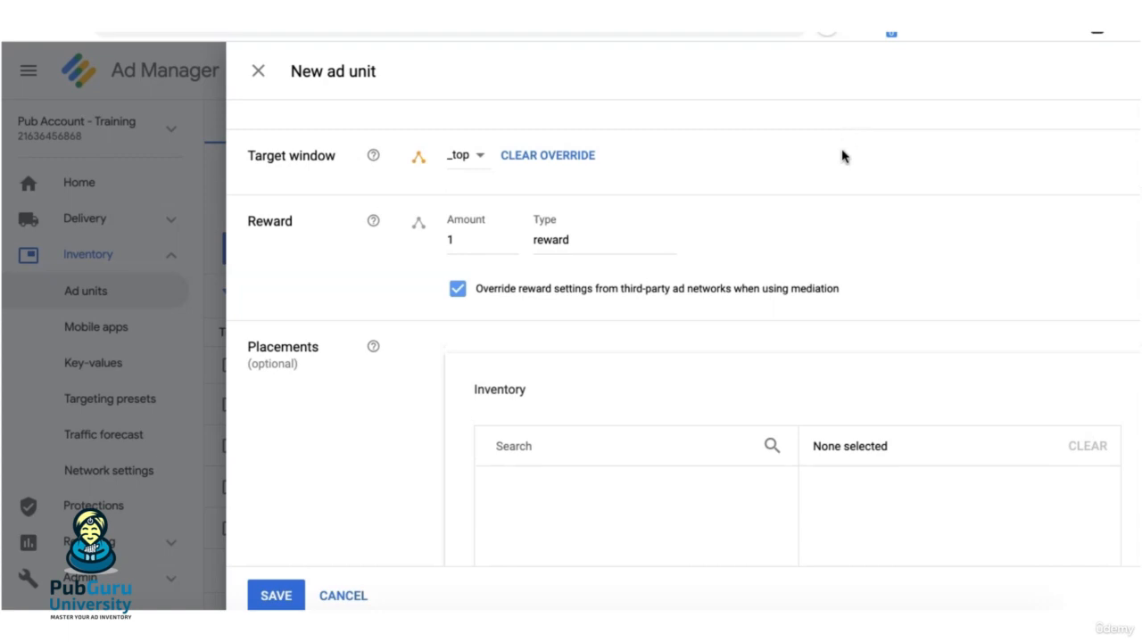
{"action": "left_click", "coordinate": [457, 169]}
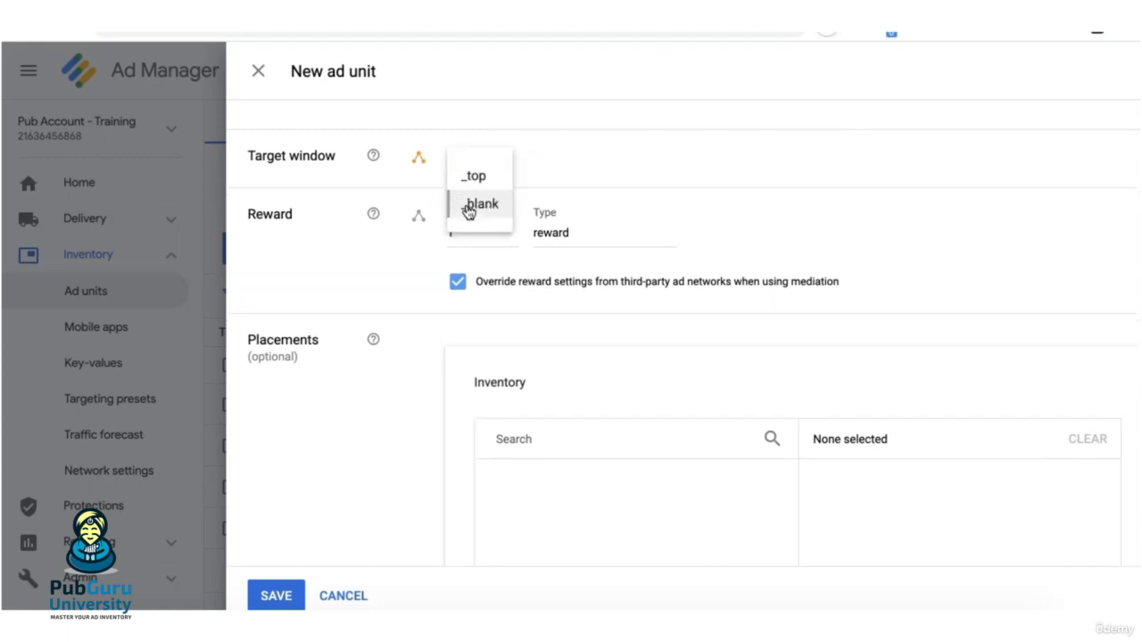
{"action": "left_click", "coordinate": [466, 212]}
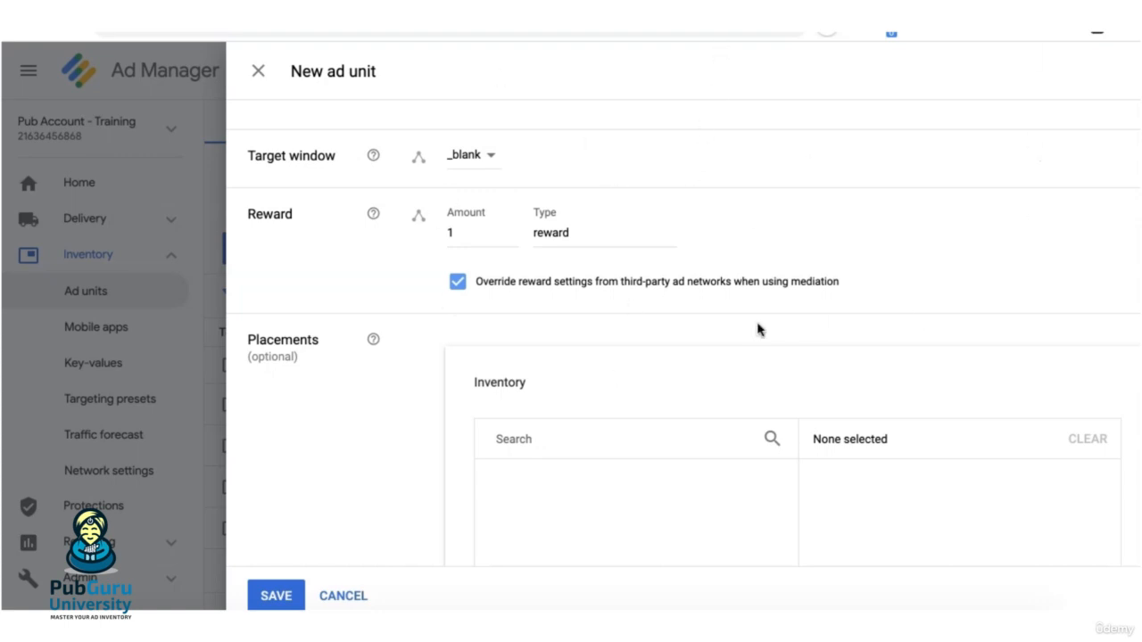
- Examine the ad unit's Reward and Placements settings, including the Placements category in the new line item's inventory targeting
{"action": "scroll", "coordinate": [777, 227], "scroll_direction": "down", "scroll_amount": 1}
{"action": "mouse_move", "coordinate": [374, 130]}
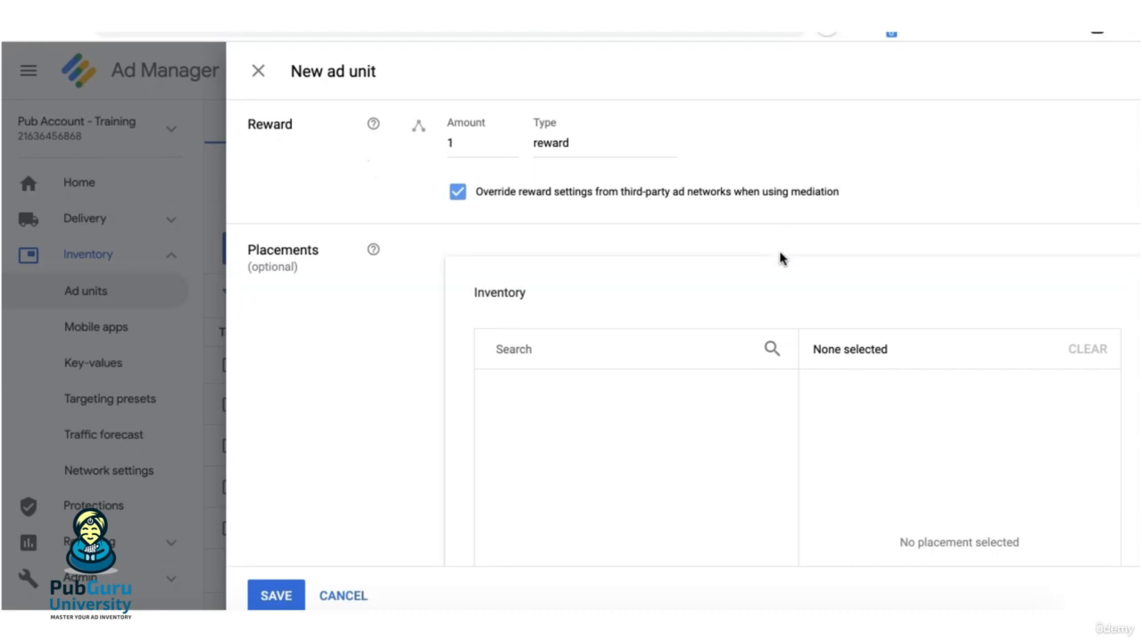
{"action": "scroll", "coordinate": [777, 256], "scroll_direction": "down", "scroll_amount": 3}
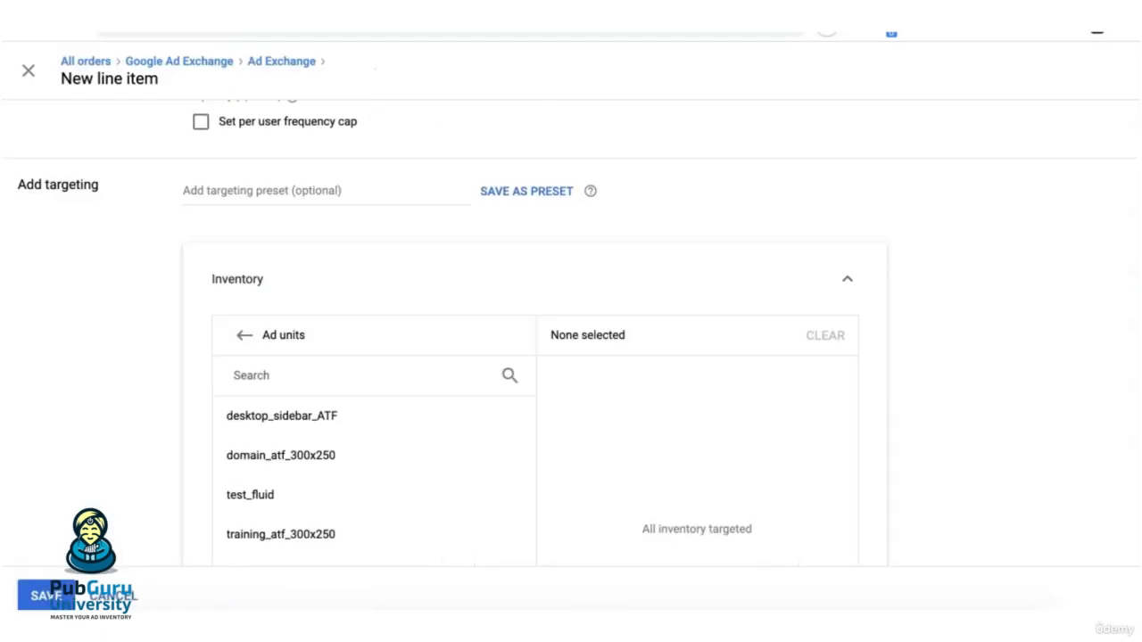
{"action": "left_click", "coordinate": [245, 337]}
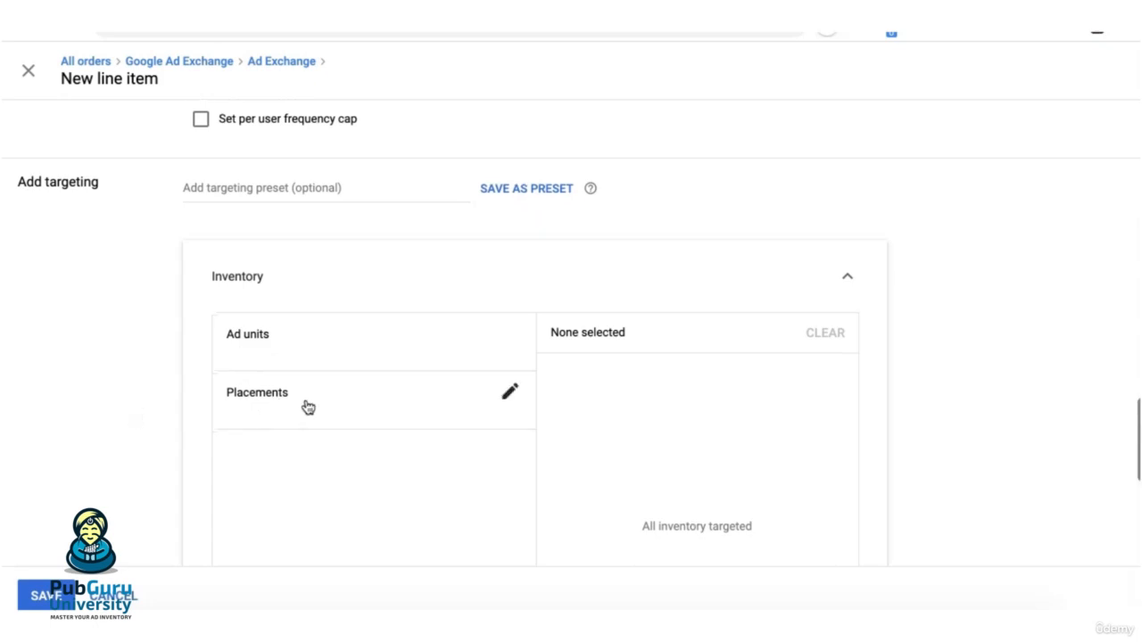
- Look at the placement selection in the line item and new ad unit, and at the inventory's Placements list
{"action": "left_click", "coordinate": [516, 400]}
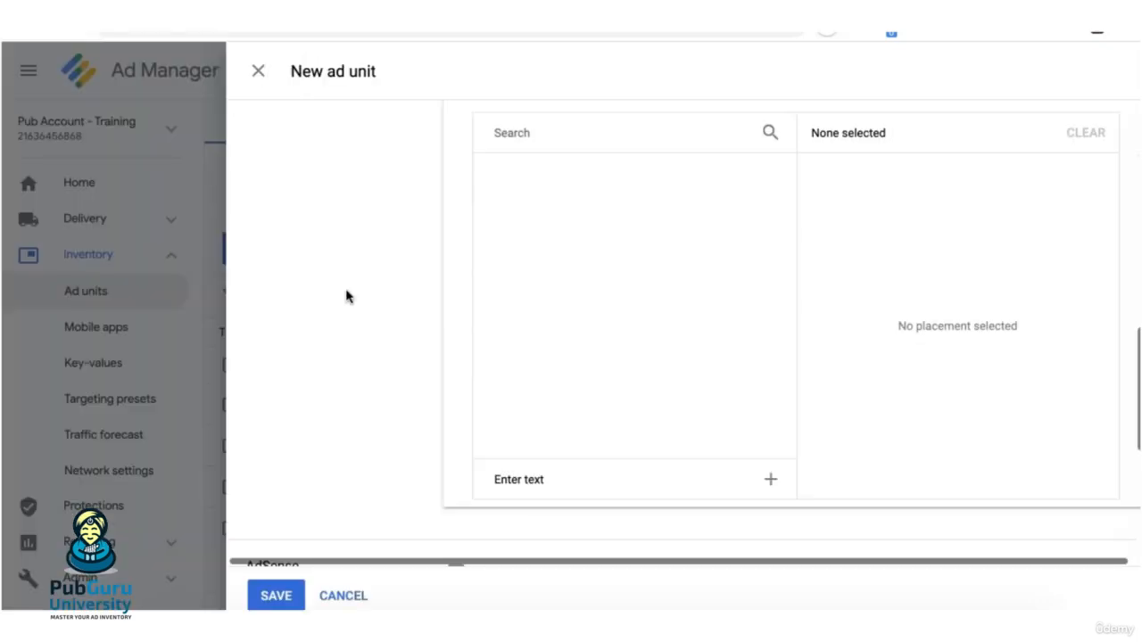
{"action": "scroll", "coordinate": [347, 295], "scroll_direction": "down", "scroll_amount": 1}
{"action": "left_click", "coordinate": [769, 461]}
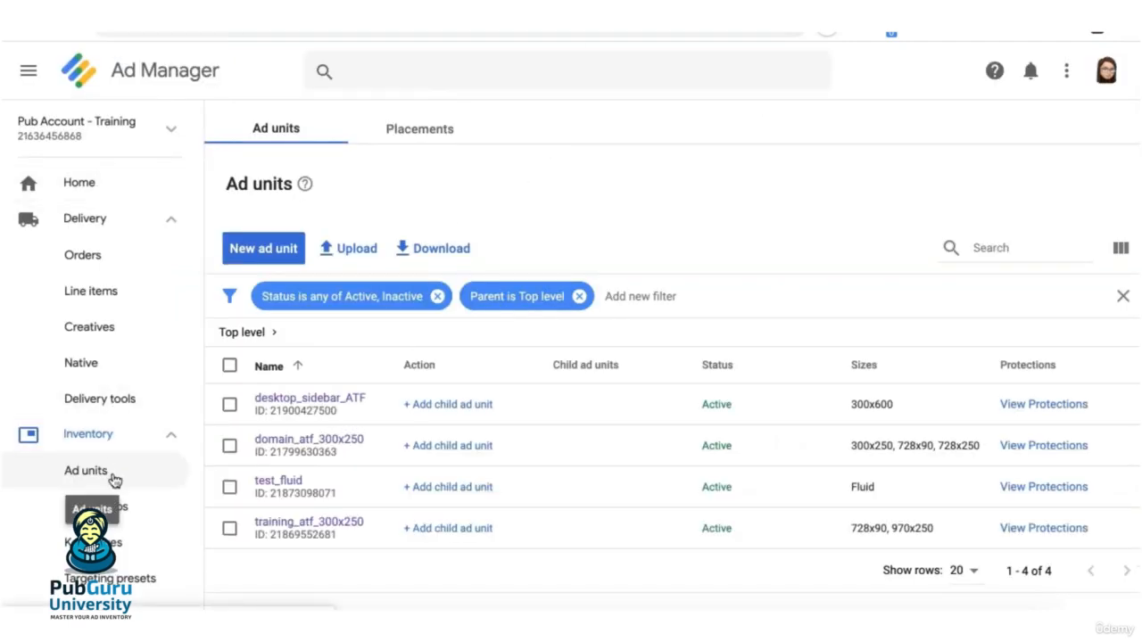
{"action": "left_click", "coordinate": [422, 143]}
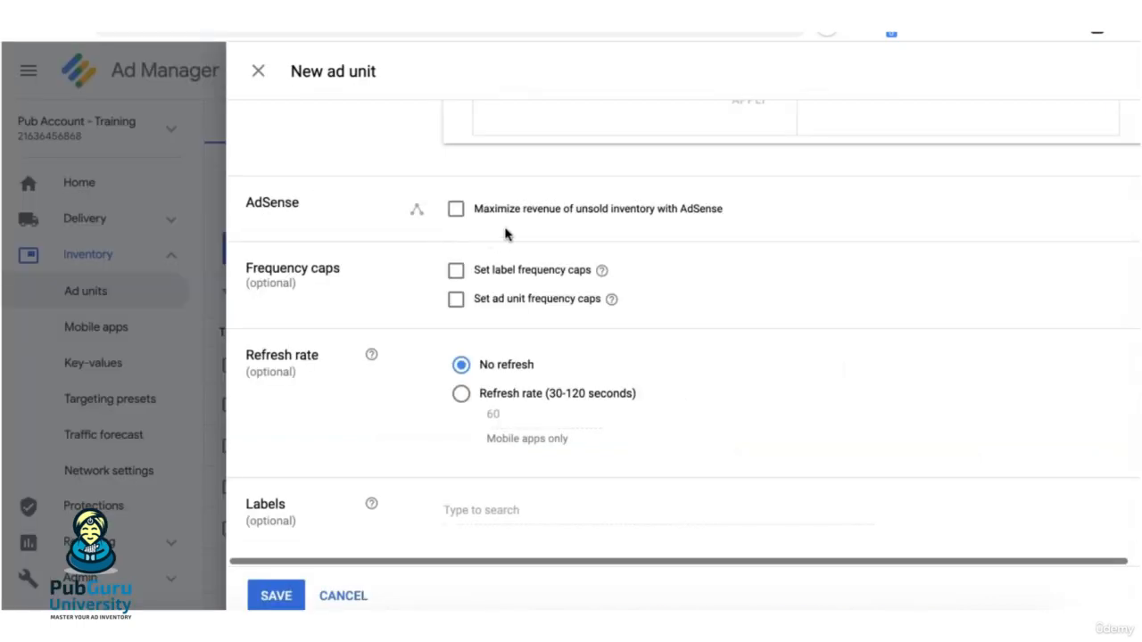
- Try the option to maximize revenue of unsold inventory with AdSense and turn it back off
{"action": "left_click", "coordinate": [455, 216]}
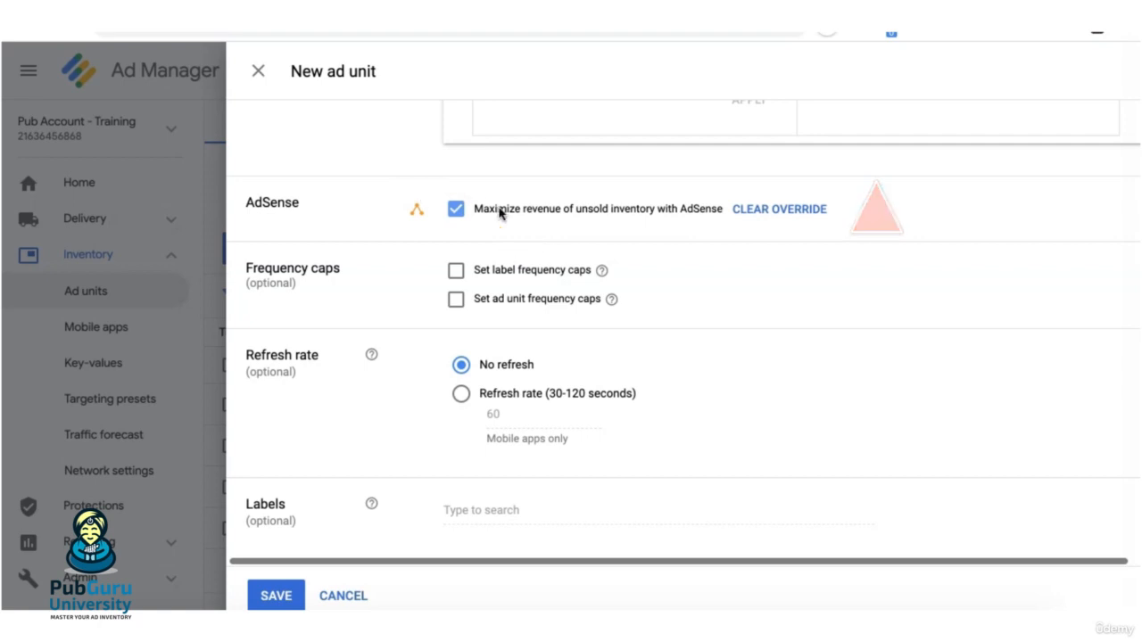
{"action": "left_click", "coordinate": [609, 214]}
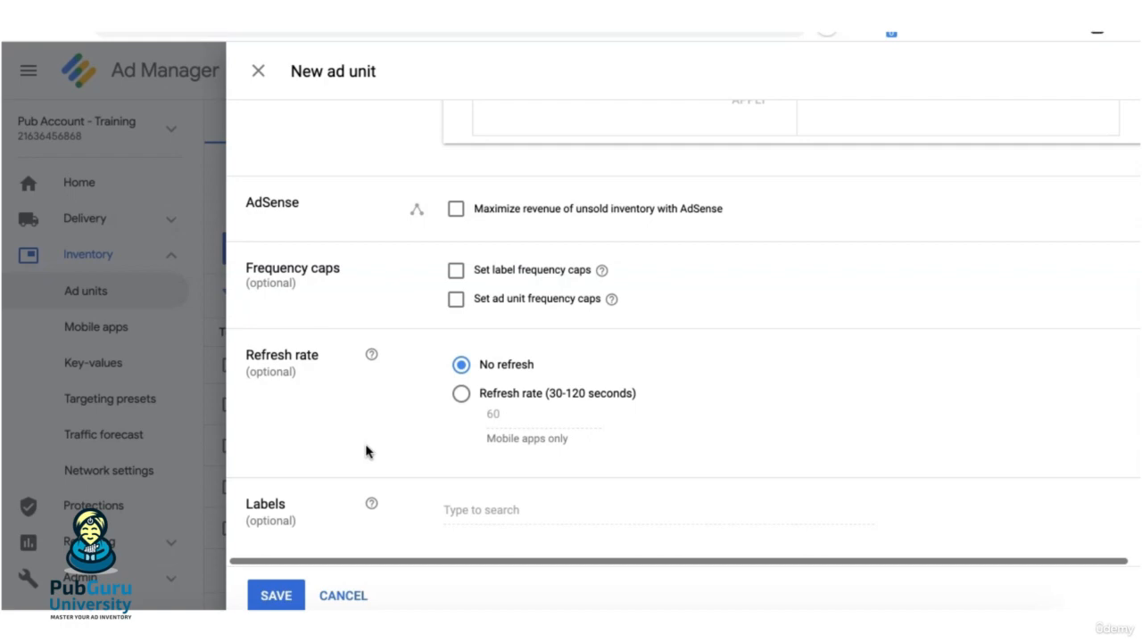
- Review the new ad unit's settings once more and save the ad unit
{"action": "scroll", "coordinate": [366, 452], "scroll_direction": "up", "scroll_amount": 10}
{"action": "scroll", "coordinate": [367, 452], "scroll_direction": "down", "scroll_amount": 6}
{"action": "scroll", "coordinate": [367, 452], "scroll_direction": "down", "scroll_amount": 3}
{"action": "left_click", "coordinate": [278, 596]}
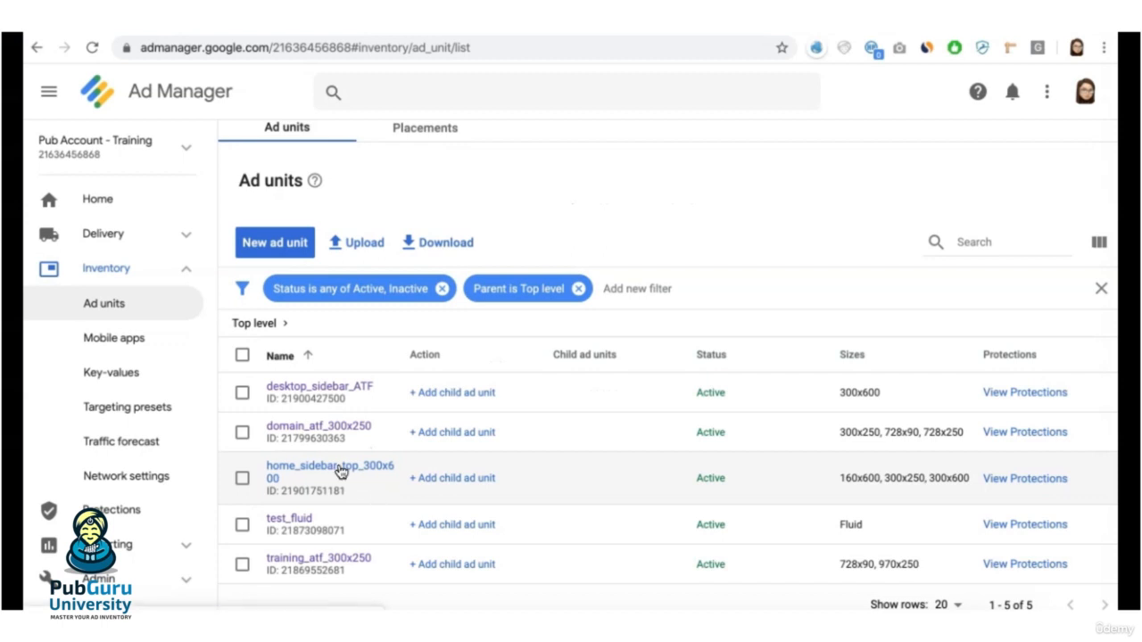
- Start generating tags for the home_sidebar_top_300x600 ad unit with Google Publisher Tag as the tag type
{"action": "left_click", "coordinate": [341, 473]}
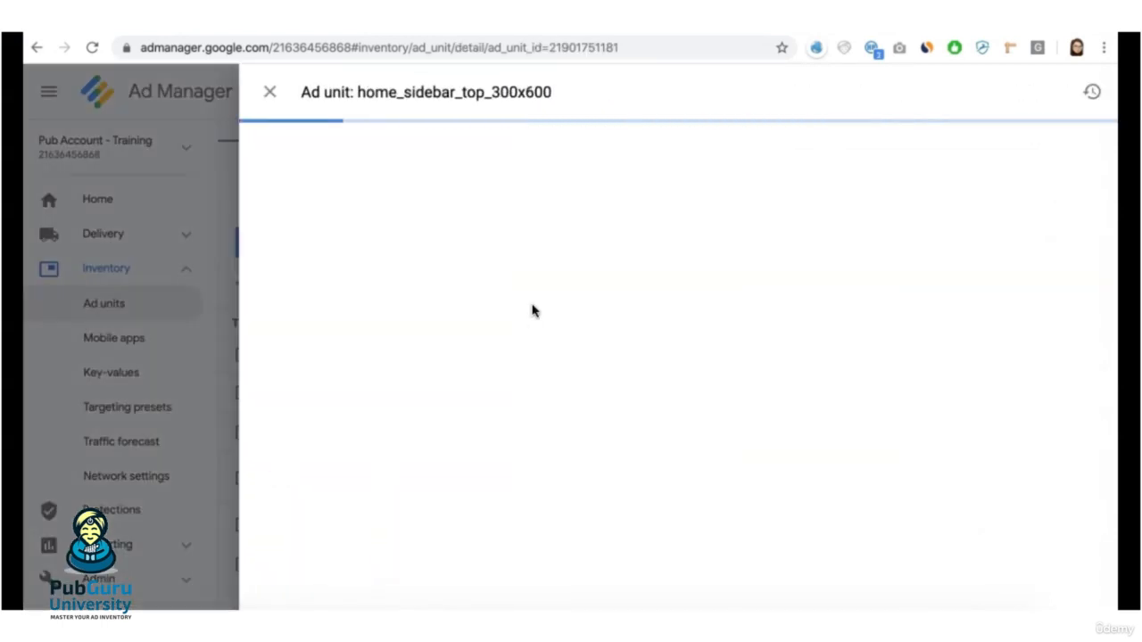
{"action": "left_click", "coordinate": [604, 145]}
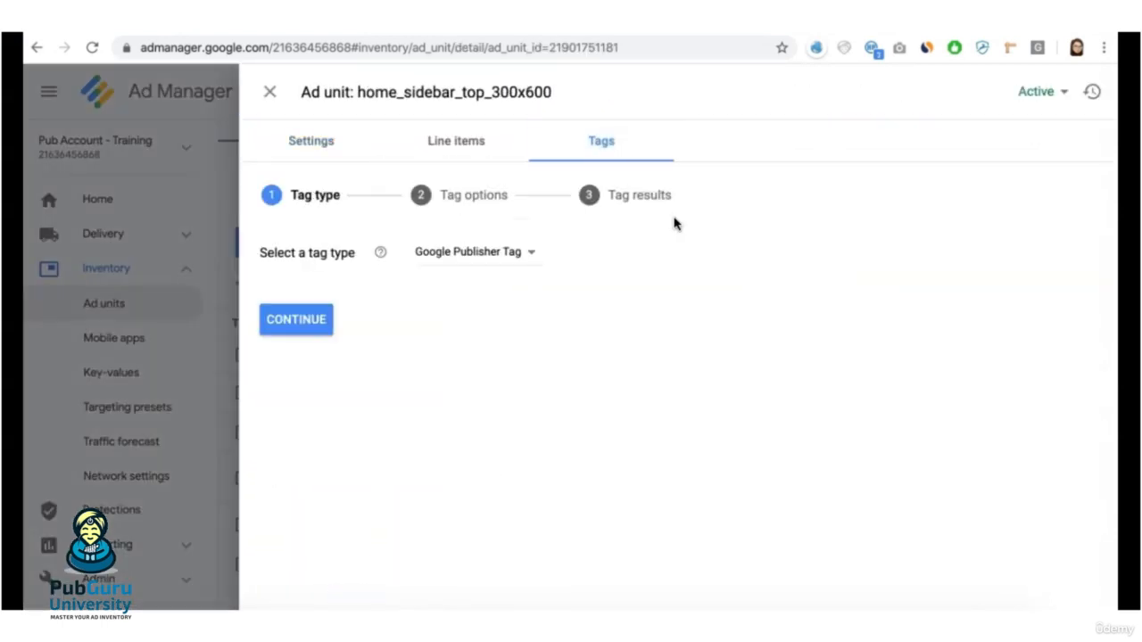
{"action": "left_click", "coordinate": [478, 252]}
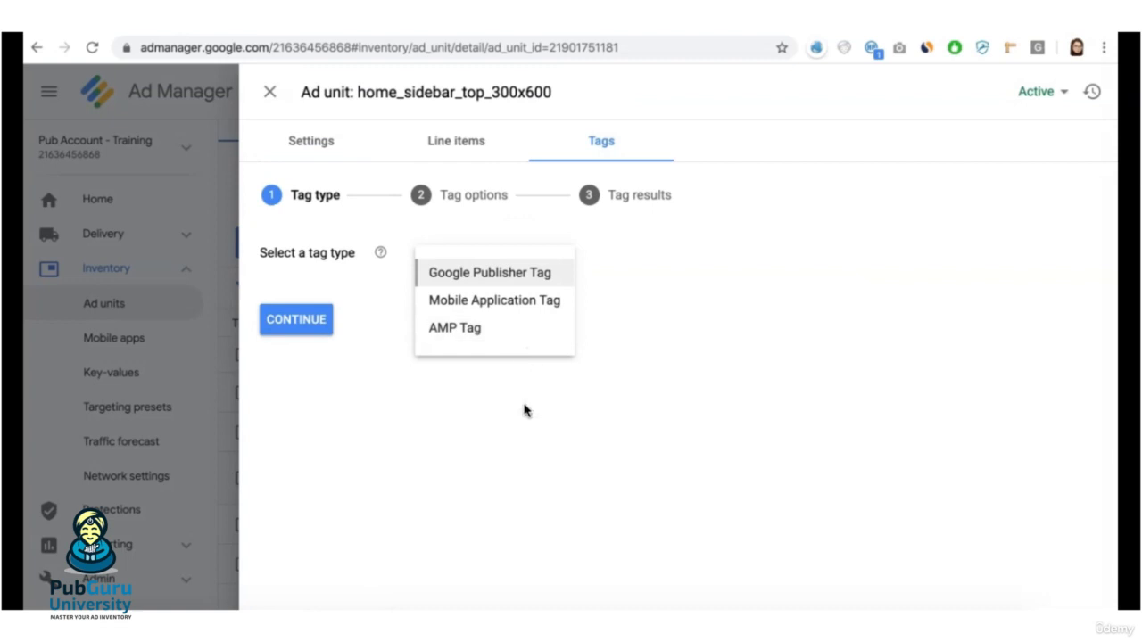
{"action": "left_click", "coordinate": [542, 271]}
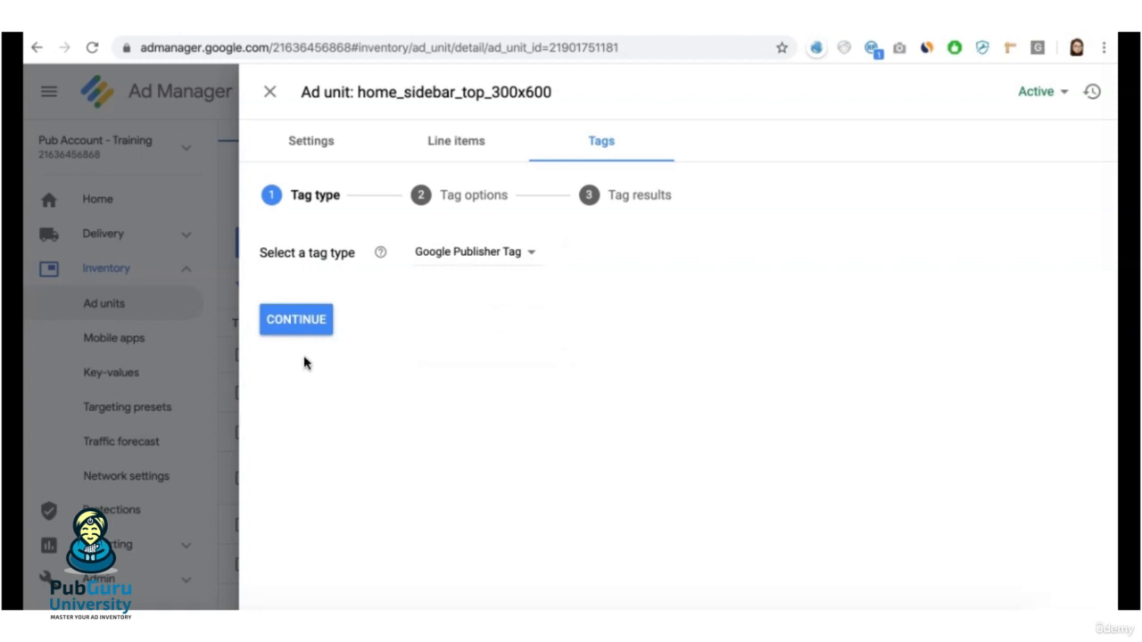
{"action": "left_click", "coordinate": [301, 323]}
- Enable Collapse empty divs in the tag options and generate the ad unit's tags
{"action": "scroll", "coordinate": [306, 387], "scroll_direction": "down", "scroll_amount": 2}
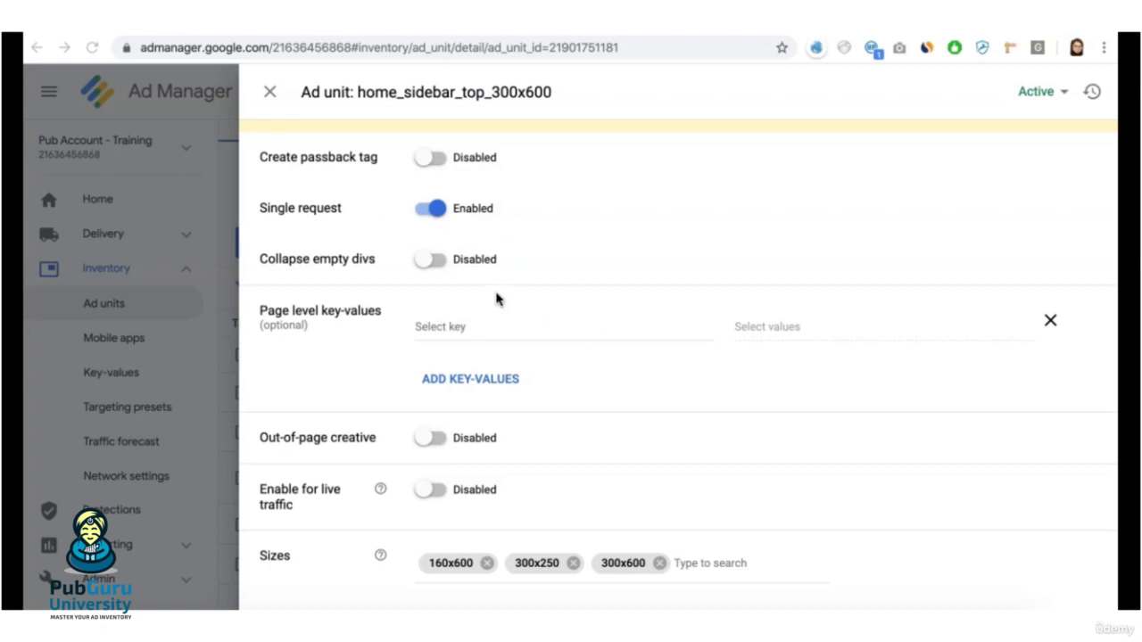
{"action": "left_click", "coordinate": [430, 267]}
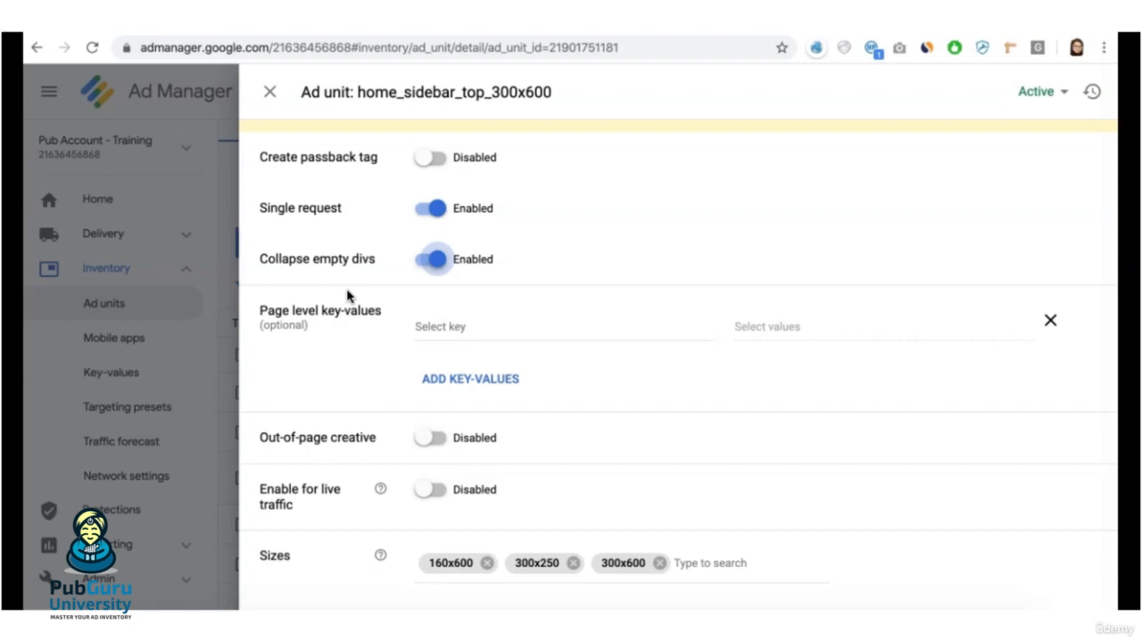
{"action": "scroll", "coordinate": [347, 295], "scroll_direction": "down", "scroll_amount": 3}
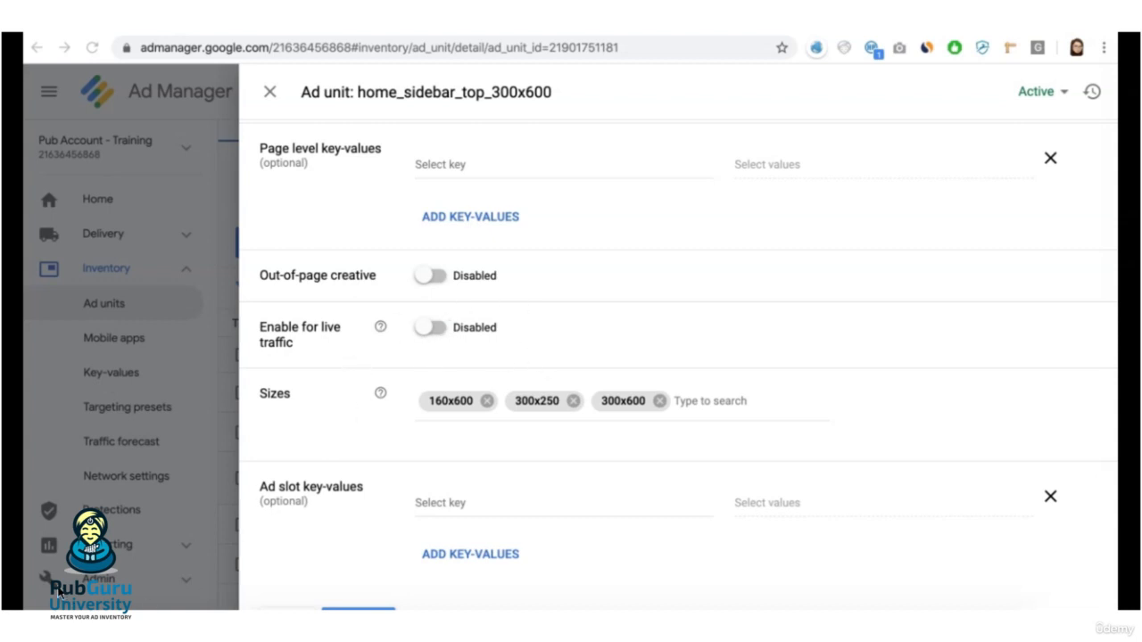
{"action": "scroll", "coordinate": [316, 410], "scroll_direction": "down", "scroll_amount": 1}
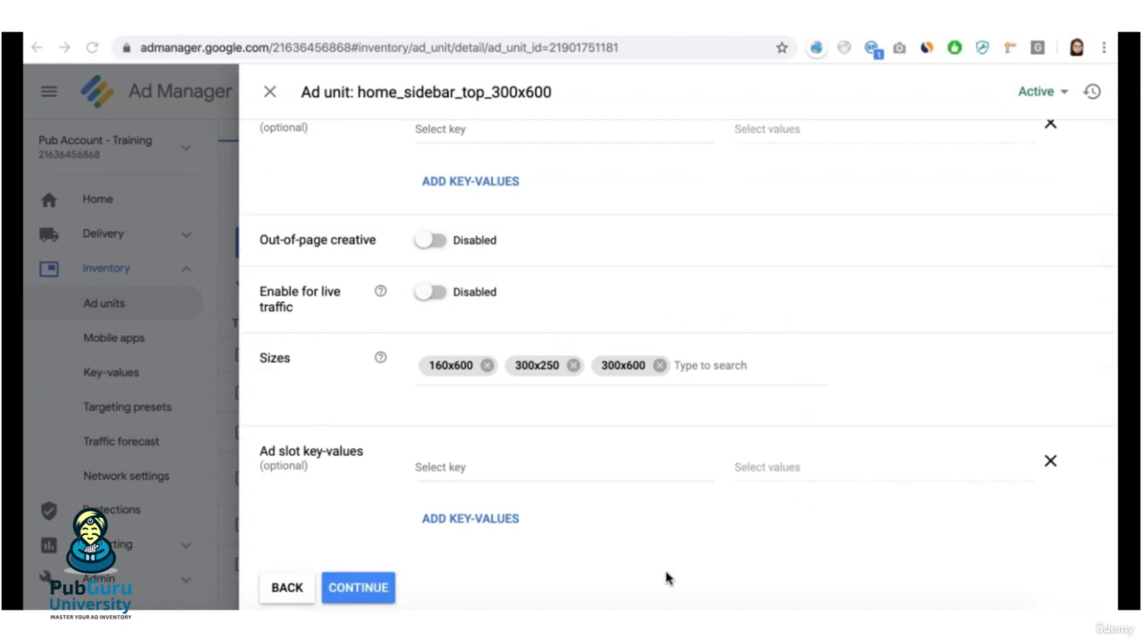
{"action": "left_click", "coordinate": [365, 592]}
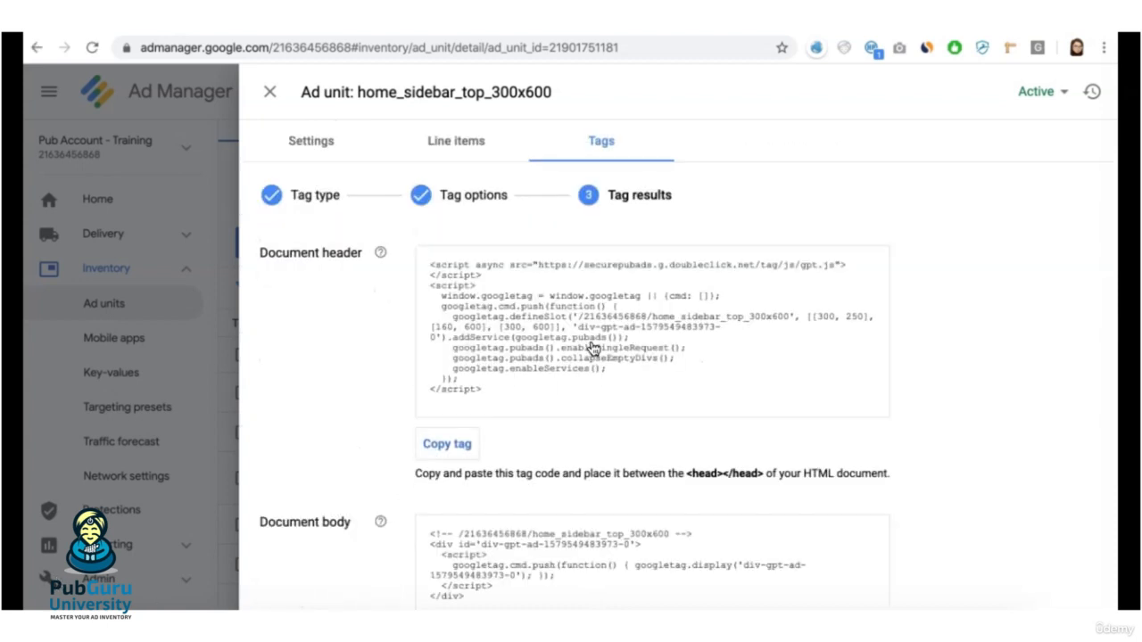
- Examine the generated document header and document body tag code
{"action": "scroll", "coordinate": [591, 348], "scroll_direction": "down", "scroll_amount": 3}
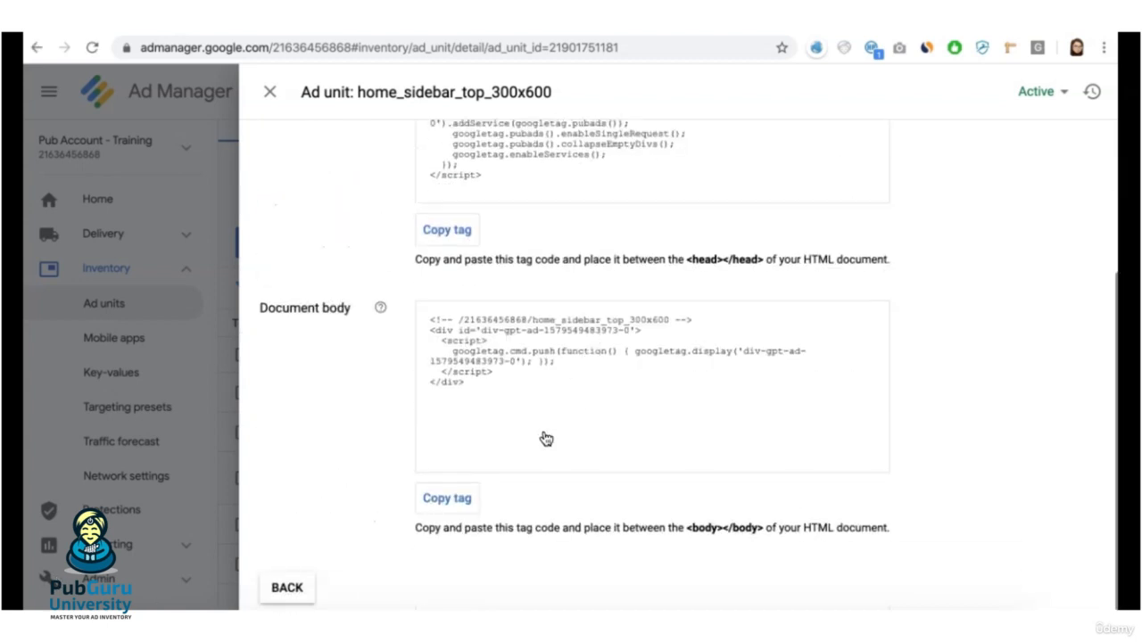
{"action": "scroll", "coordinate": [454, 375], "scroll_direction": "up", "scroll_amount": 2}
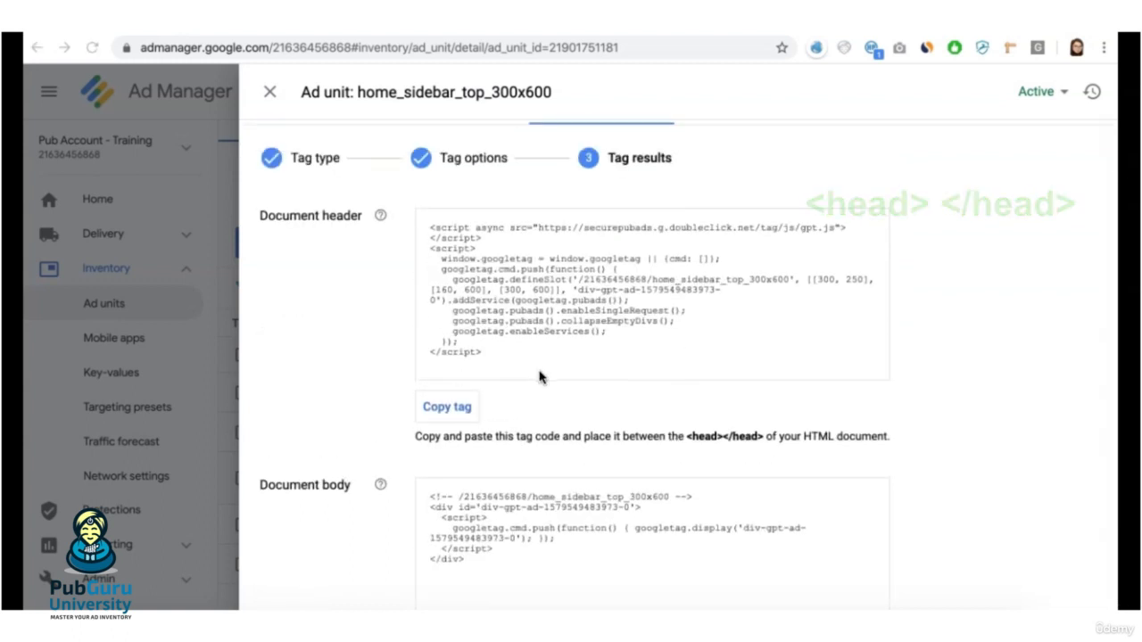
{"action": "scroll", "coordinate": [541, 375], "scroll_direction": "down", "scroll_amount": 2}
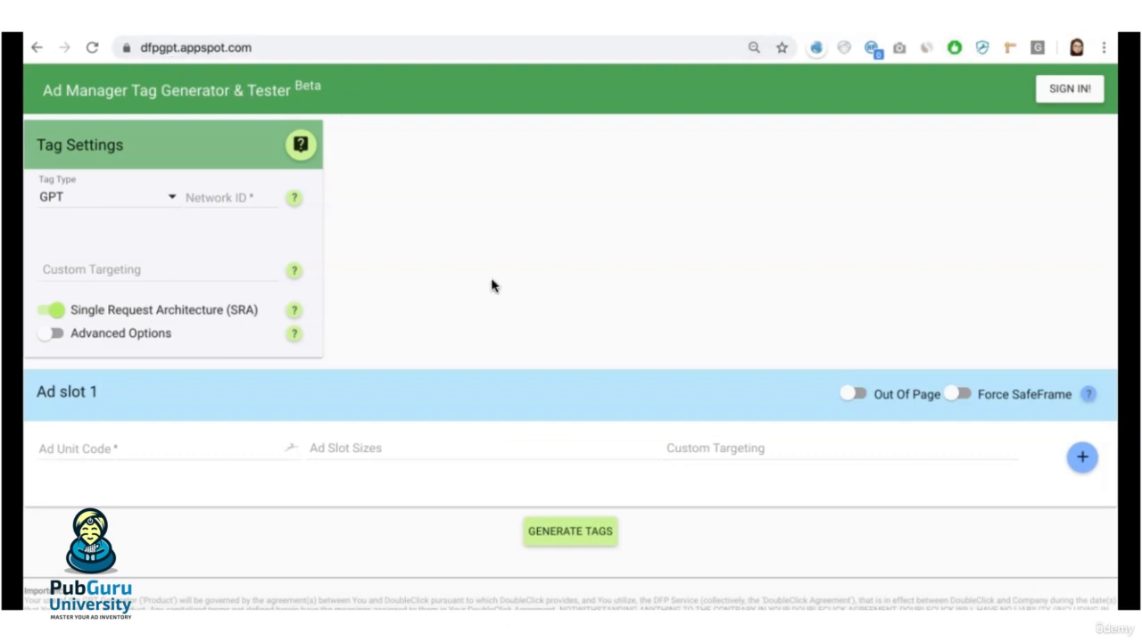
- In the Ad Manager Tag Generator & Tester, keep the GPT tag type and enter the network ID copied from the Ad Manager address
{"action": "left_click", "coordinate": [138, 204]}
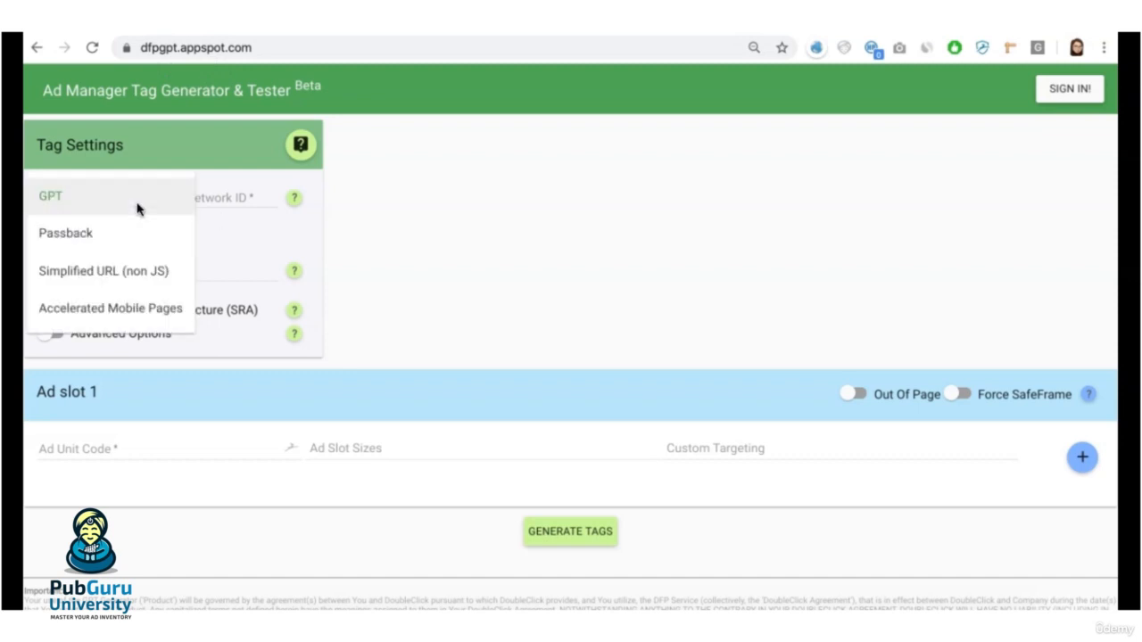
{"action": "left_click", "coordinate": [576, 247]}
{"action": "left_click", "coordinate": [255, 198]}
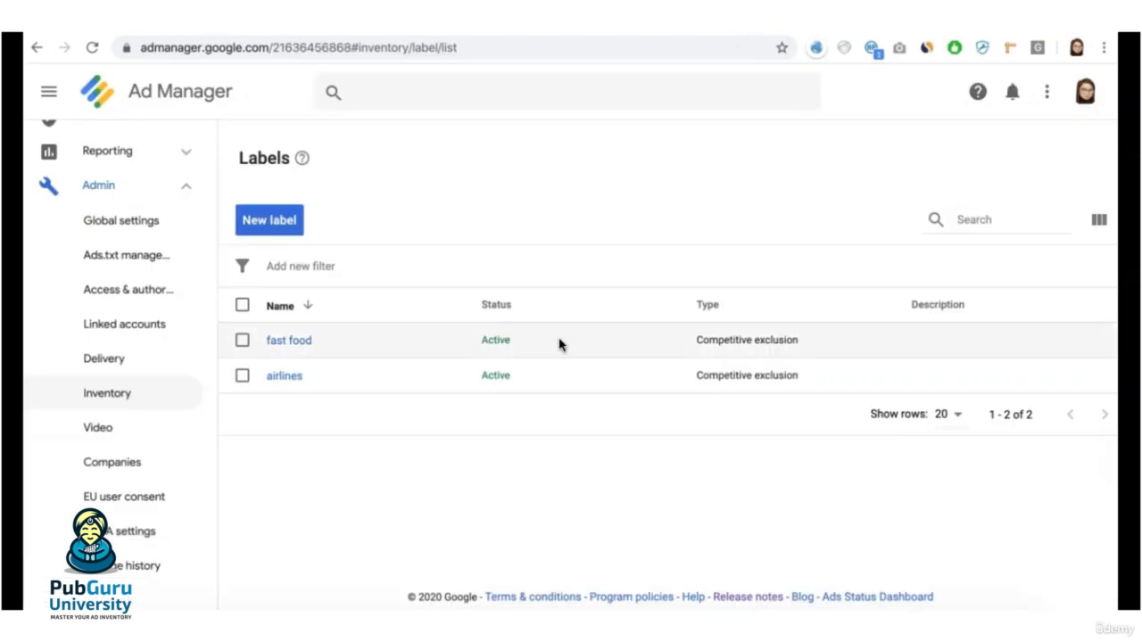
{"action": "double_click", "coordinate": [350, 47]}
{"action": "left_click", "coordinate": [872, 27]}
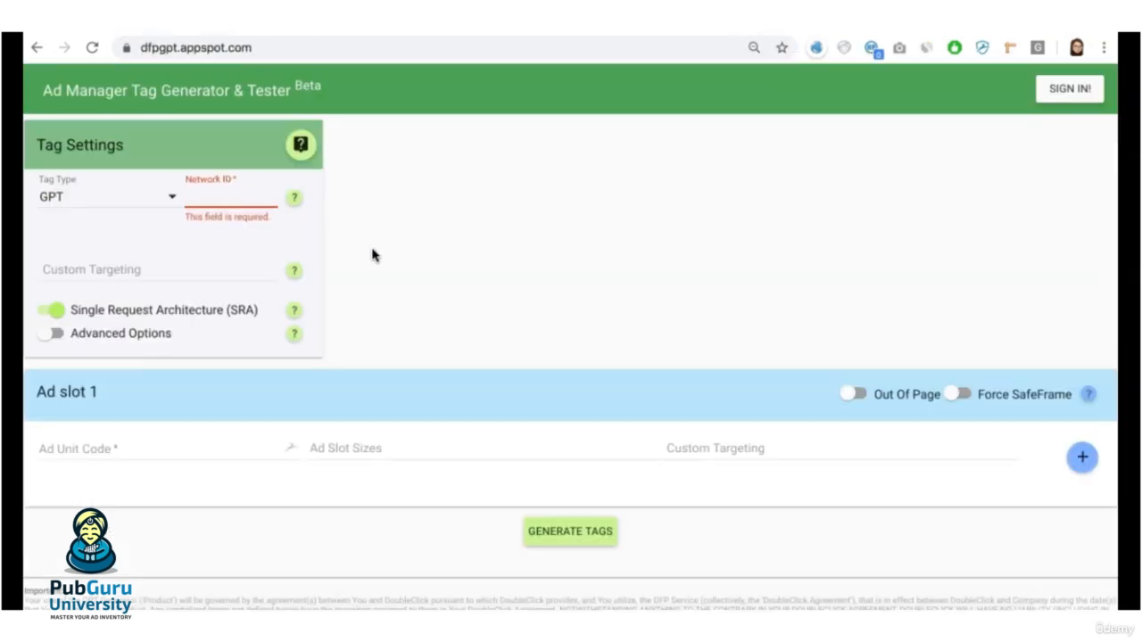
{"action": "key", "text": "super+v"}
{"action": "left_click", "coordinate": [410, 254]}
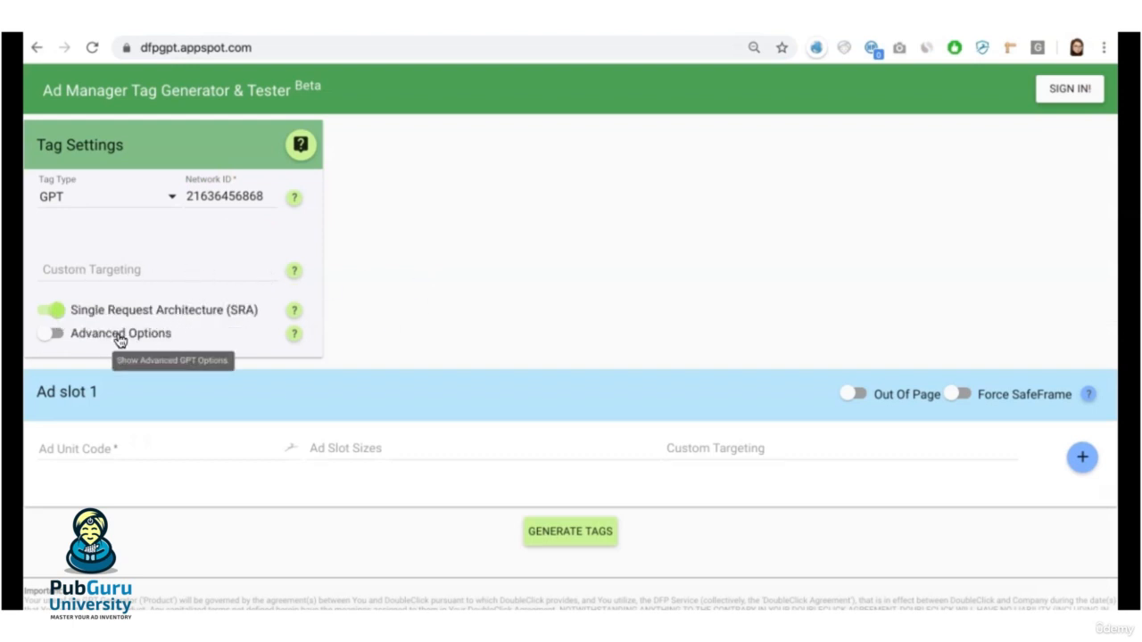
- Enable Advanced Options for the tag and turn on Collapse Empty DIVs
{"action": "left_click", "coordinate": [54, 334]}
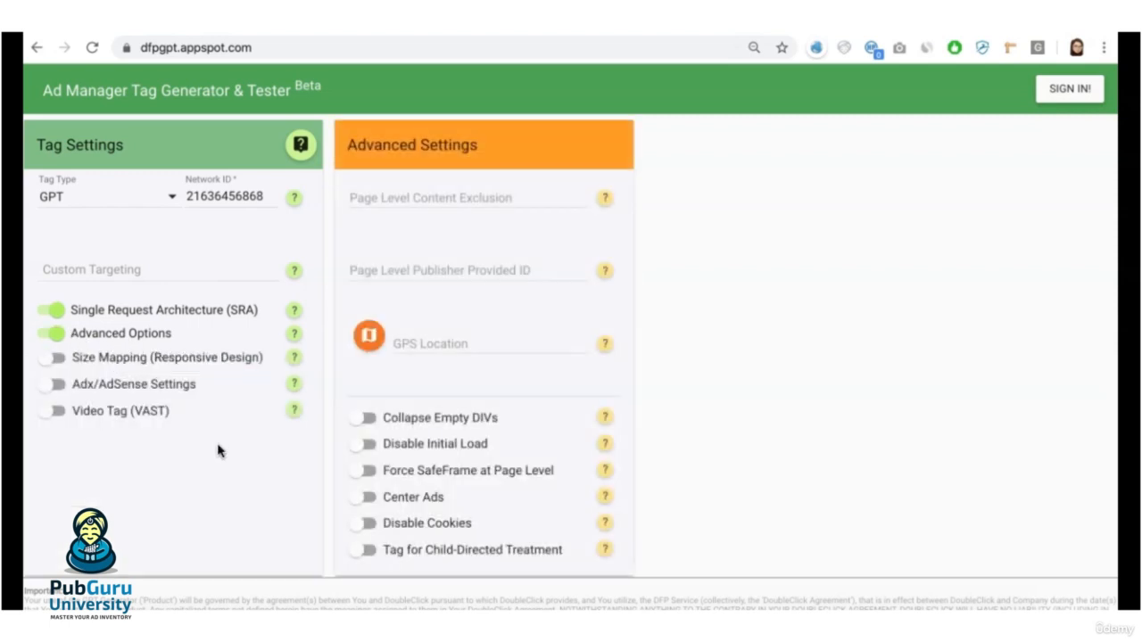
{"action": "scroll", "coordinate": [628, 336], "scroll_direction": "down", "scroll_amount": 1}
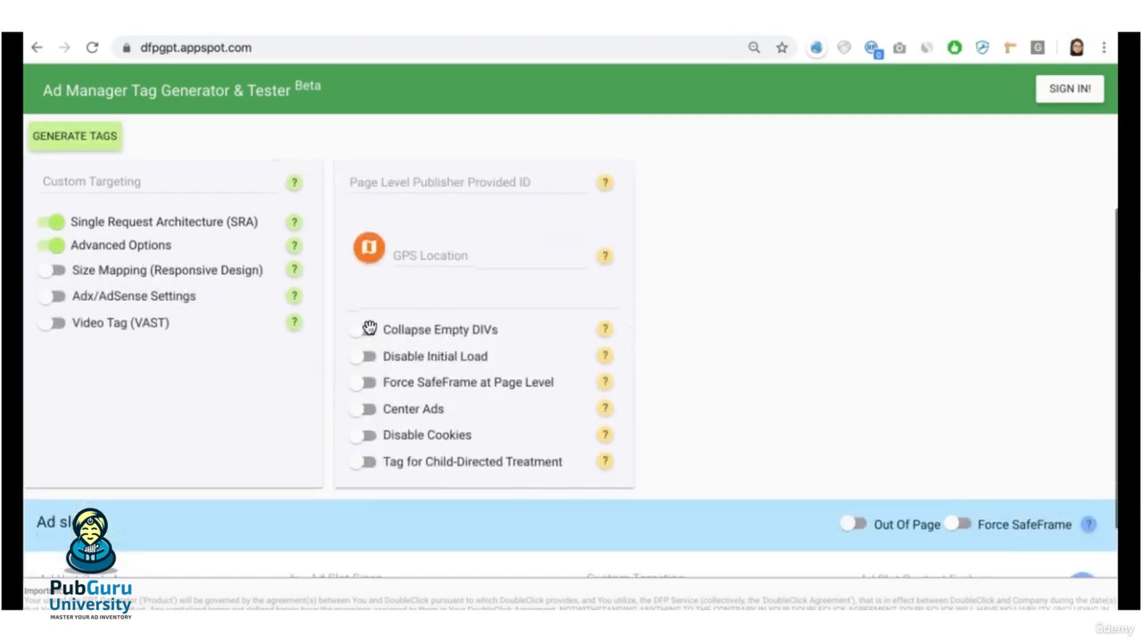
{"action": "left_click", "coordinate": [364, 329]}
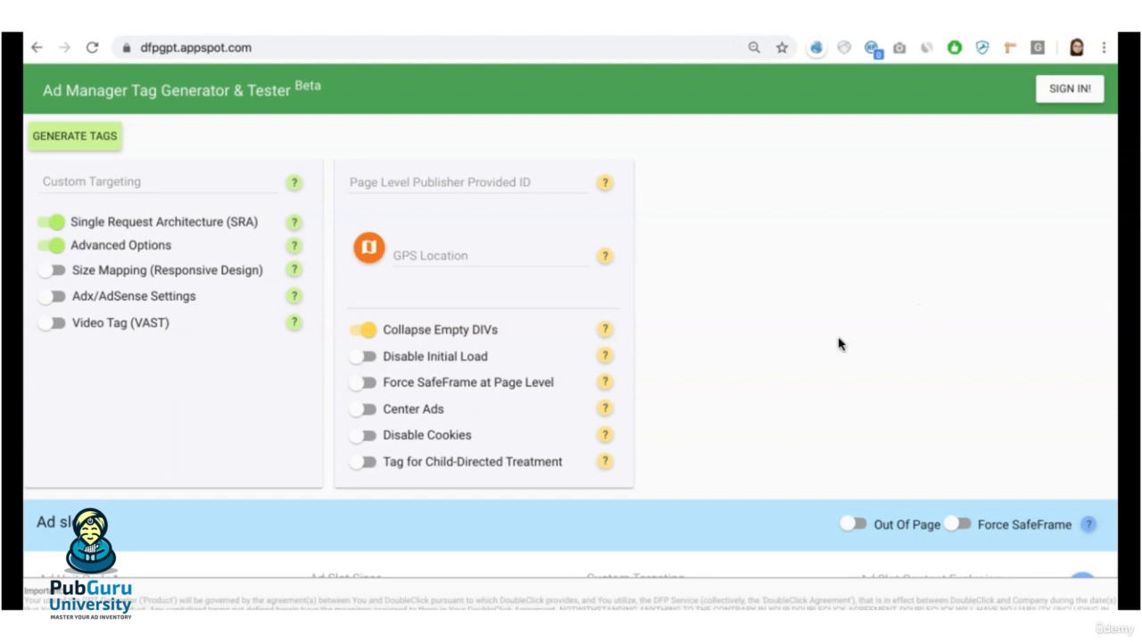
- Set ad slot 1's ad unit code to home_sidebar_top_300x600, copied from the ad unit's settings in Ad Manager
{"action": "scroll", "coordinate": [838, 344], "scroll_direction": "down", "scroll_amount": 2}
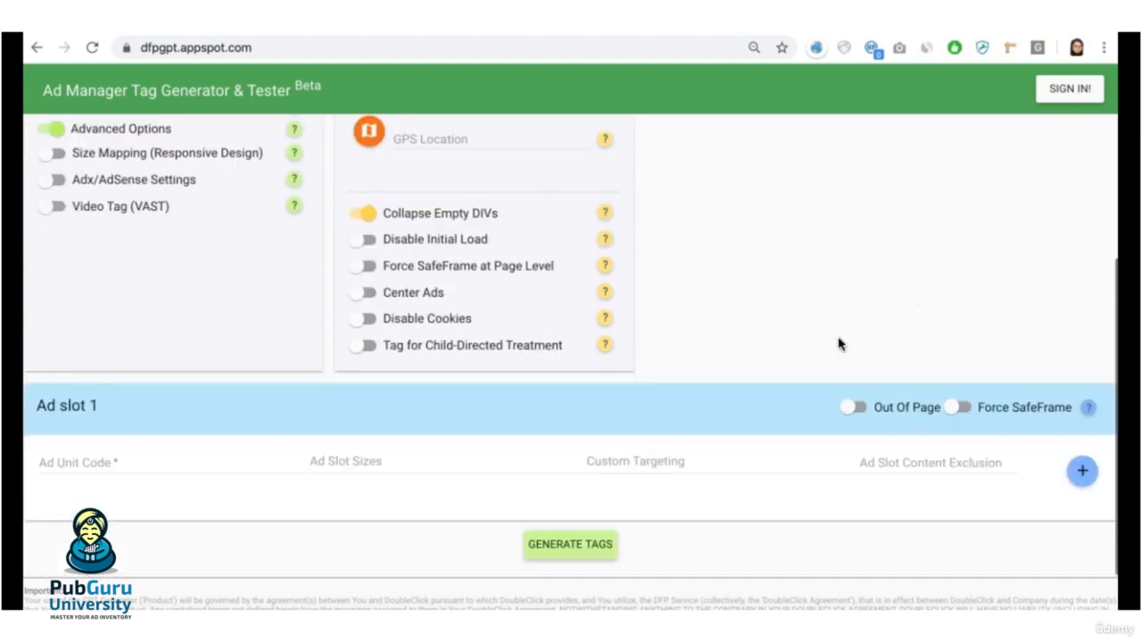
{"action": "left_click", "coordinate": [126, 471]}
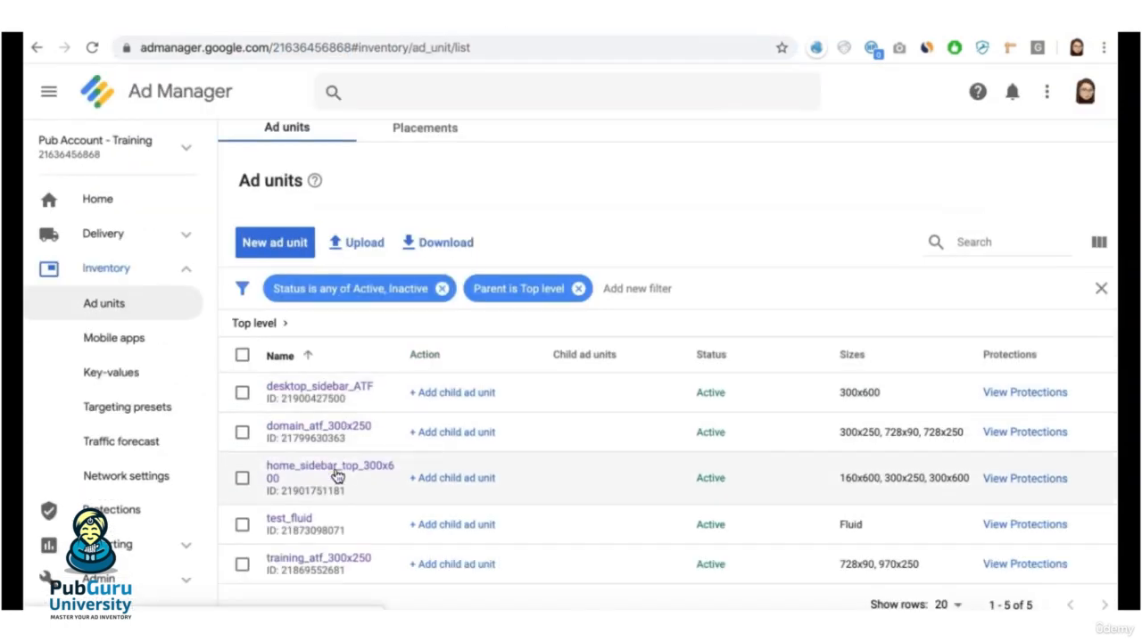
{"action": "left_click", "coordinate": [323, 469]}
{"action": "double_click", "coordinate": [598, 330]}
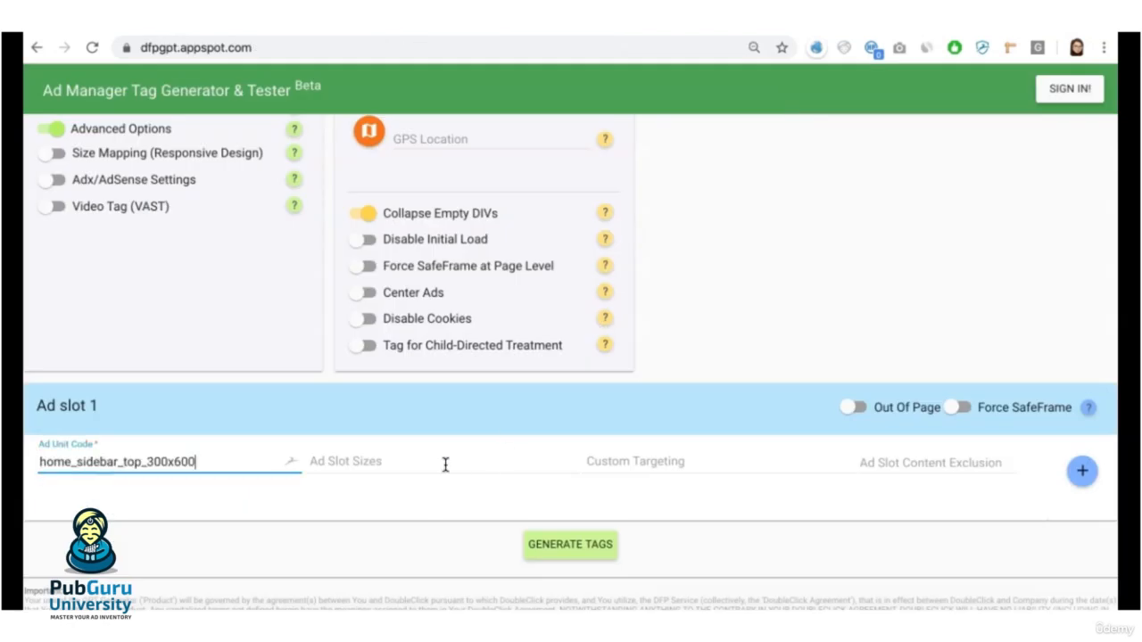
- Add the sizes 160x600, 300x600 and 300x250 to ad slot 1
{"action": "left_click", "coordinate": [443, 464]}
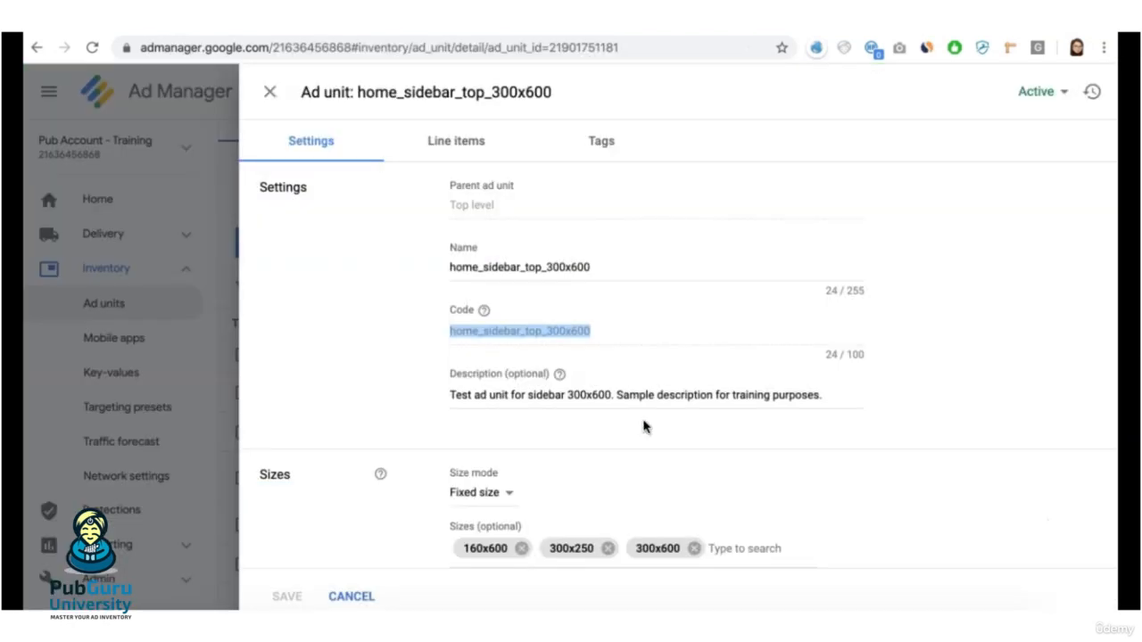
{"action": "scroll", "coordinate": [644, 426], "scroll_direction": "down", "scroll_amount": 2}
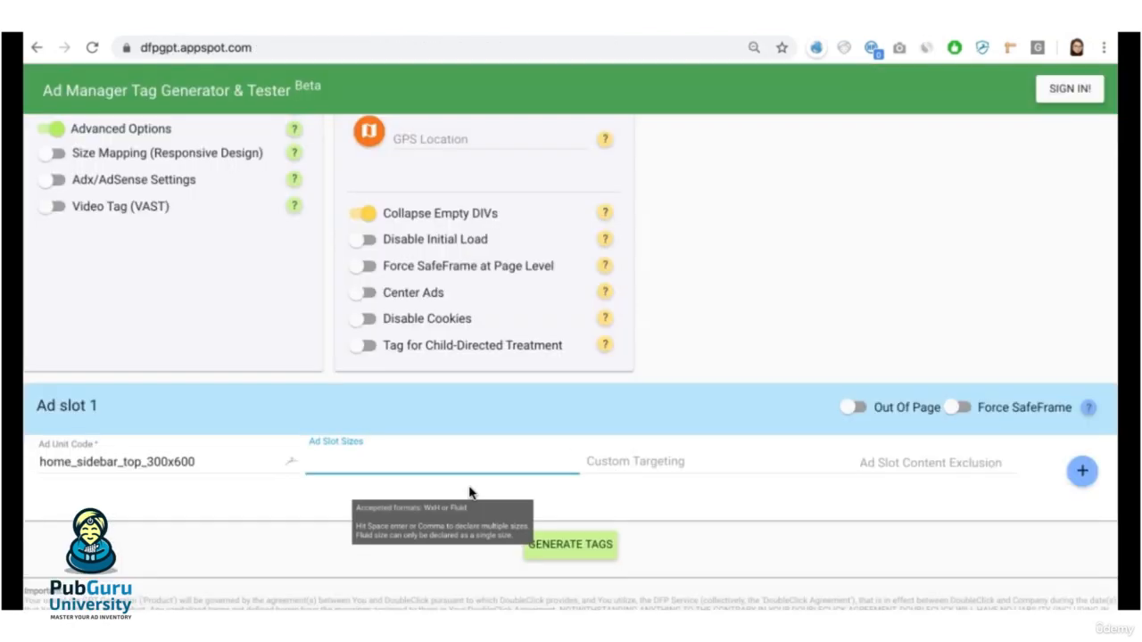
{"action": "type", "text": "160"}
{"action": "key", "text": "Return"}
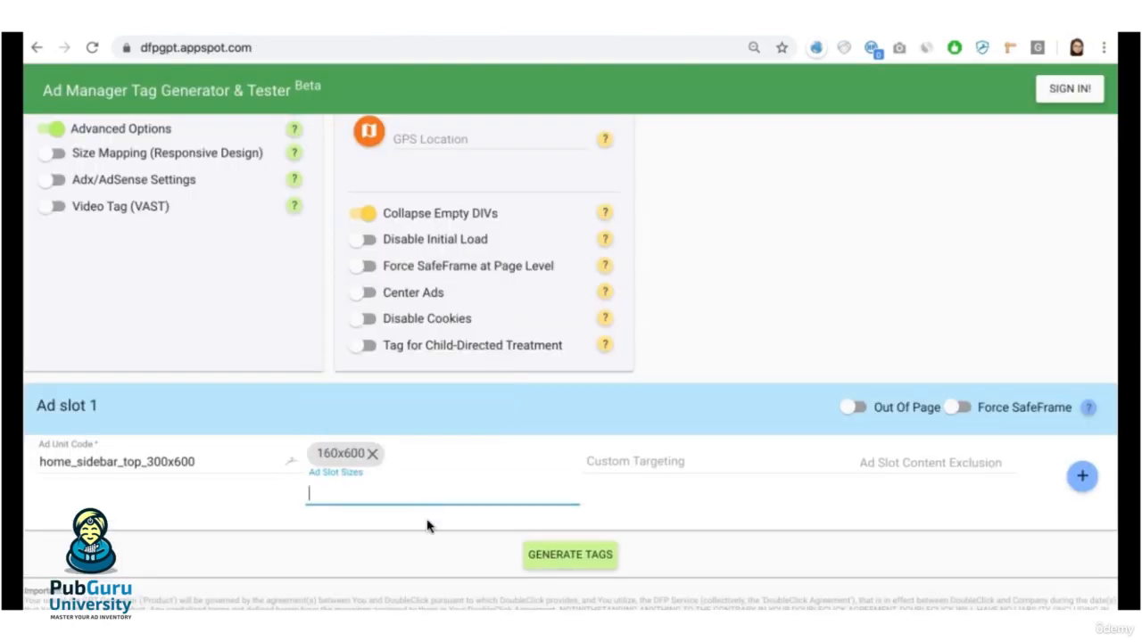
{"action": "type", "text": "300x600"}
{"action": "key", "text": "Return"}
{"action": "type", "text": "300x250"}
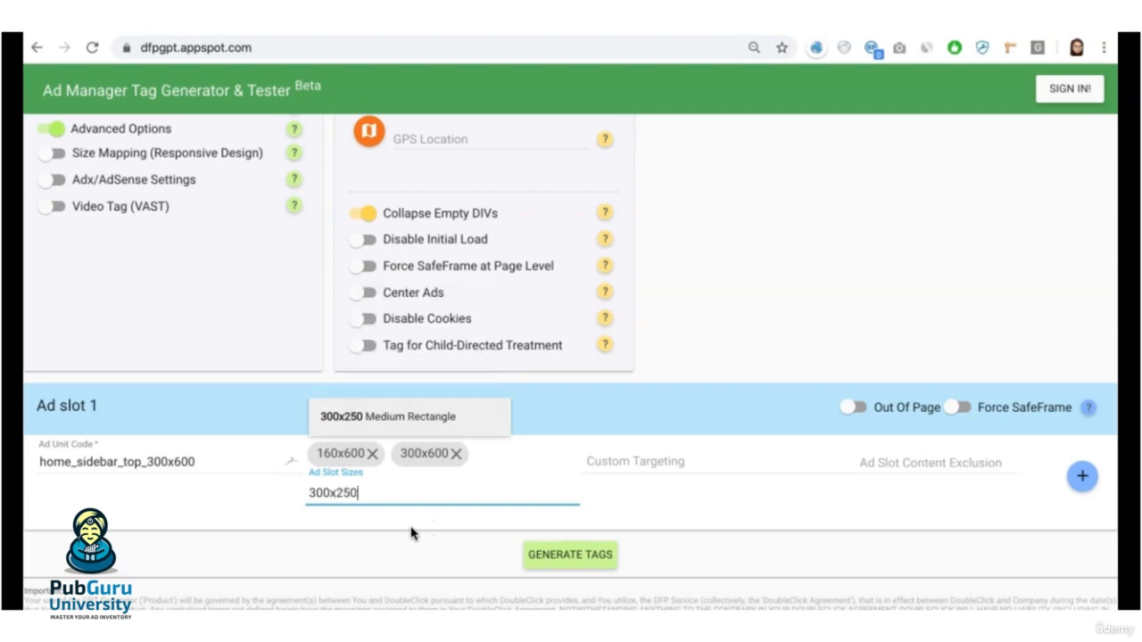
{"action": "left_click", "coordinate": [410, 417]}
- Add a second ad slot and set its ad unit code to training_atf_300x250, copied from that ad unit's settings in Ad Manager
{"action": "left_click", "coordinate": [1082, 476]}
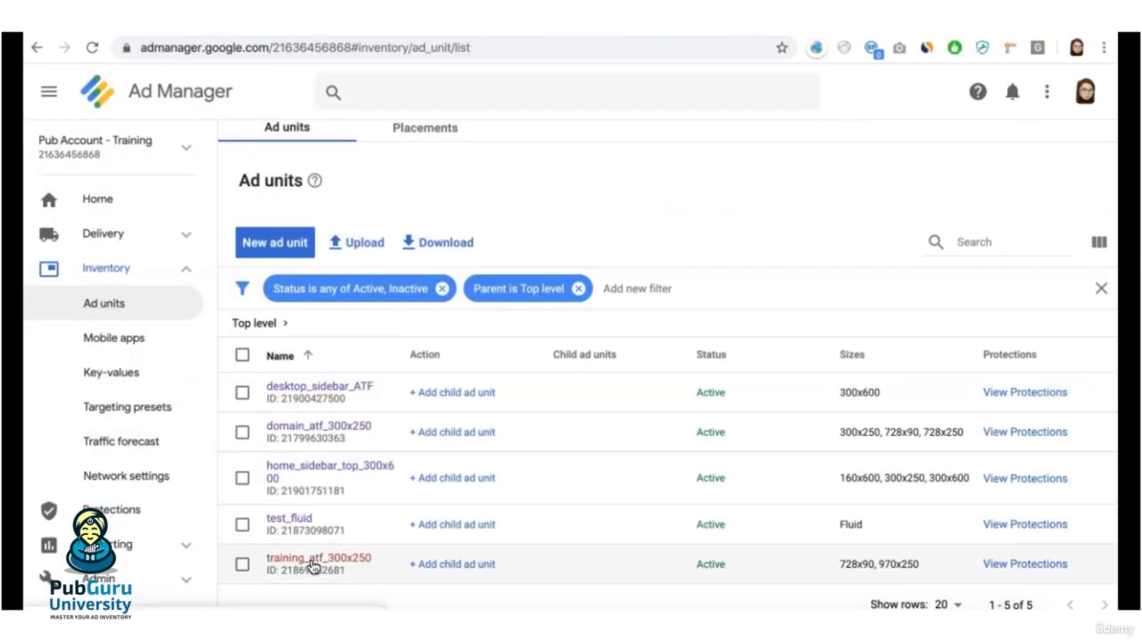
{"action": "left_click", "coordinate": [313, 567]}
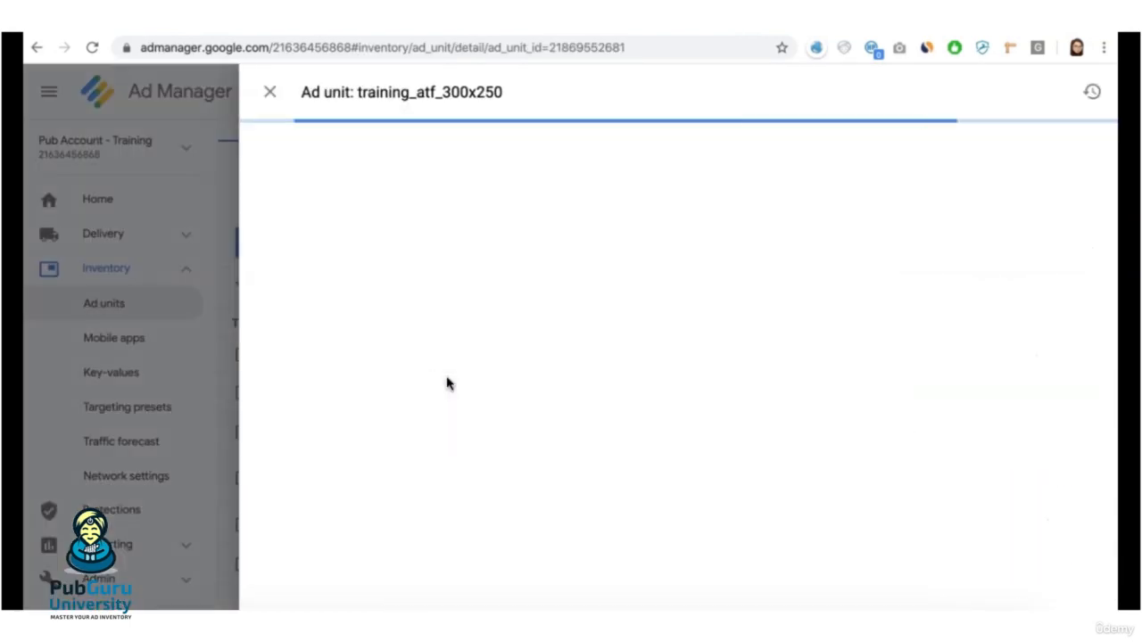
{"action": "left_click_drag", "start_coordinate": [555, 332], "coordinate": [420, 333]}
{"action": "key", "text": "ctrl+c"}
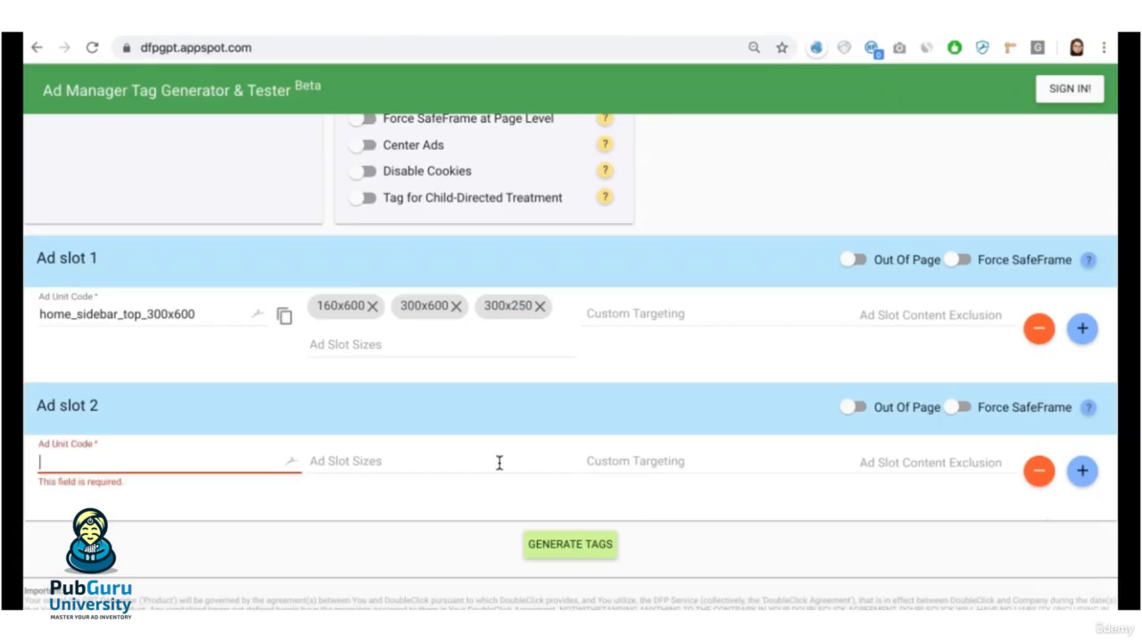
{"action": "key", "text": "ctrl+v"}
- Add the sizes 728x90 and 970x250 to ad slot 2
{"action": "left_click", "coordinate": [500, 461]}
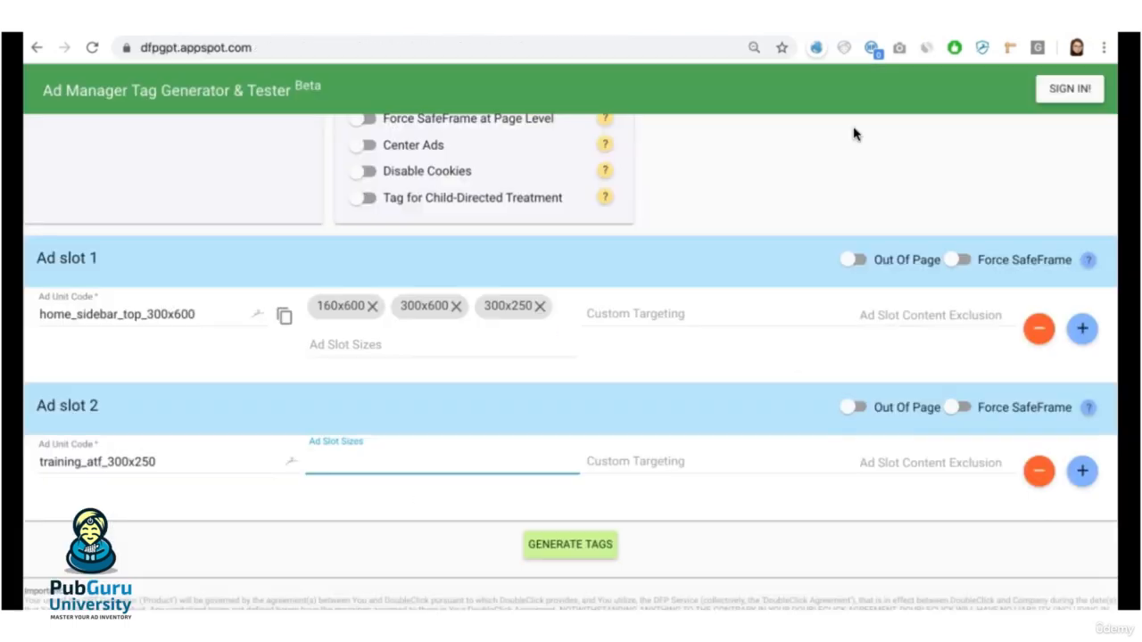
{"action": "type", "text": "728x9"}
{"action": "left_click", "coordinate": [411, 417]}
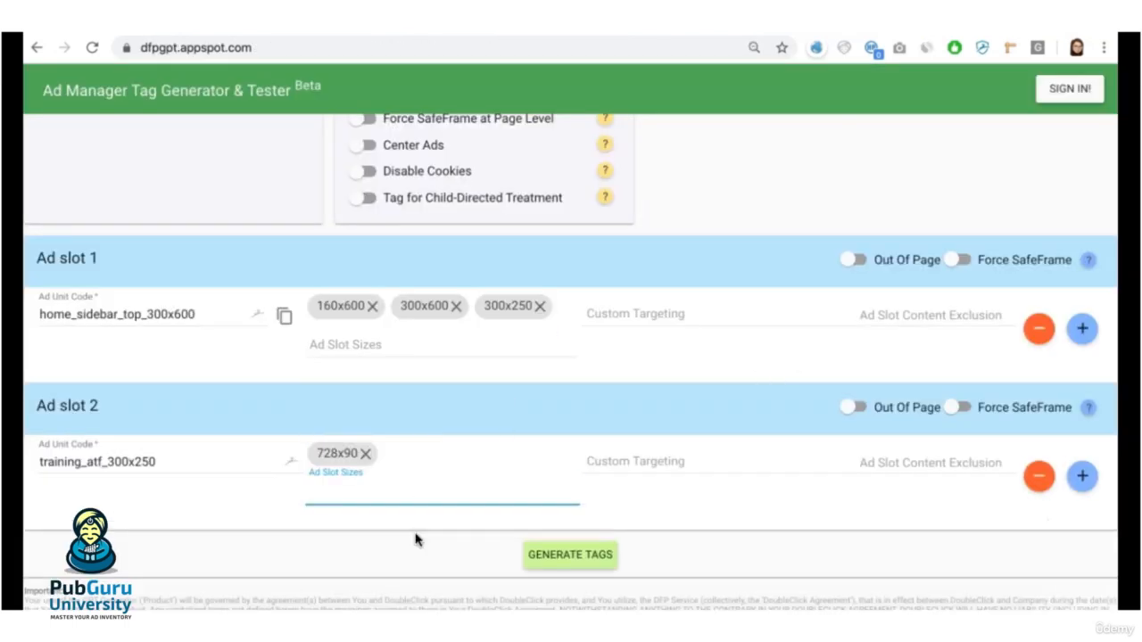
{"action": "type", "text": "970x250"}
{"action": "left_click", "coordinate": [423, 421]}
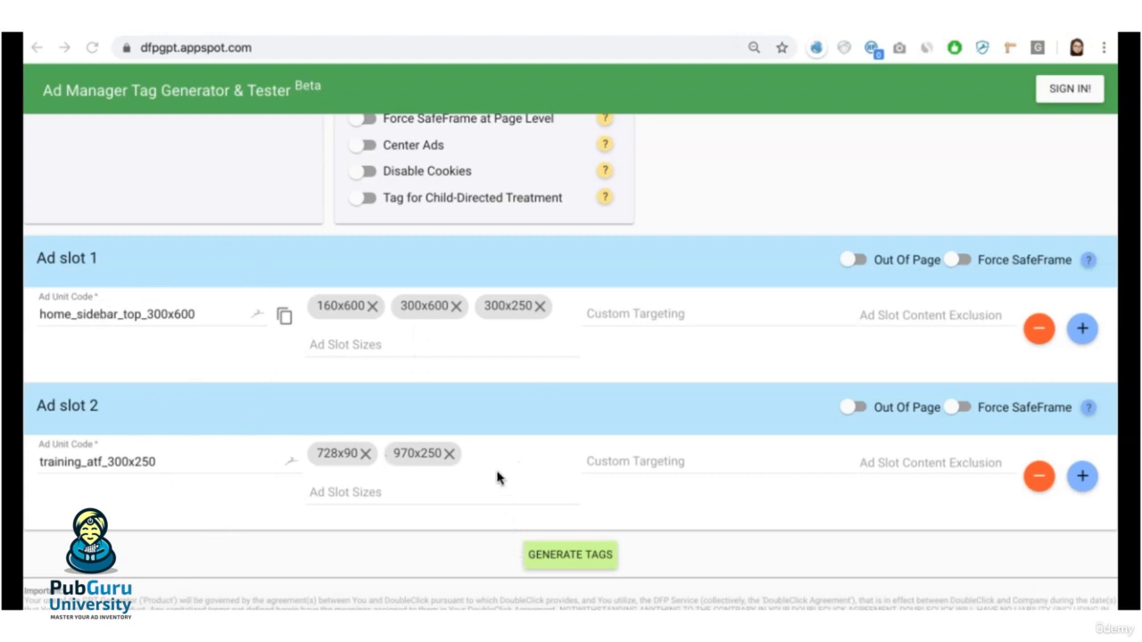
- Generate the tags for both ad slots and review the resulting head and body code
{"action": "left_click", "coordinate": [564, 555]}
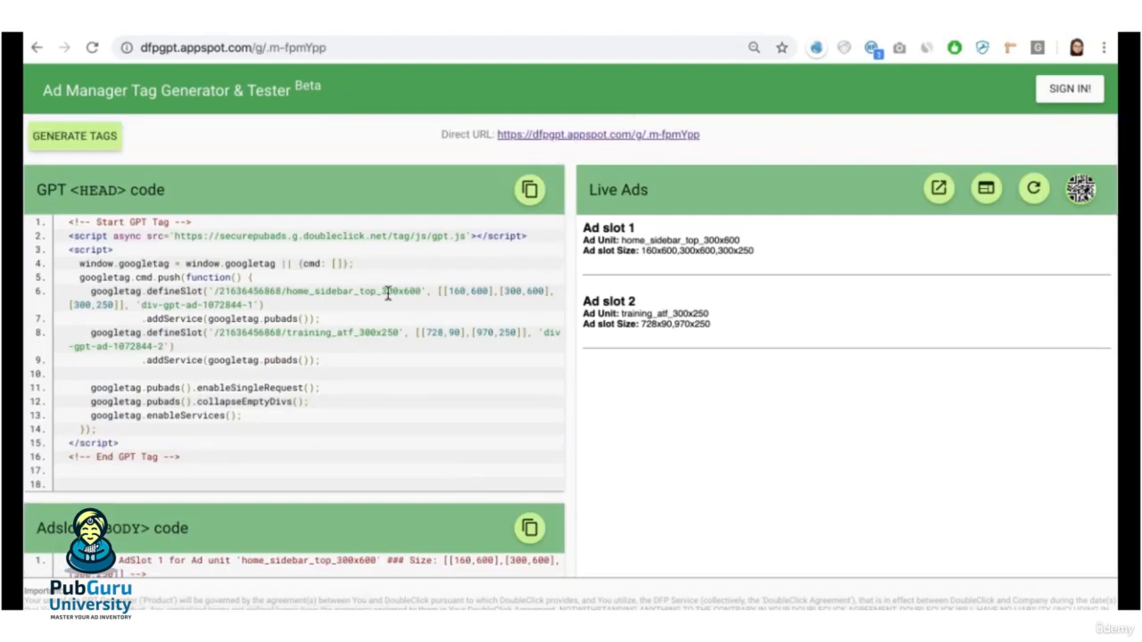
{"action": "scroll", "coordinate": [422, 395], "scroll_direction": "down", "scroll_amount": 3}
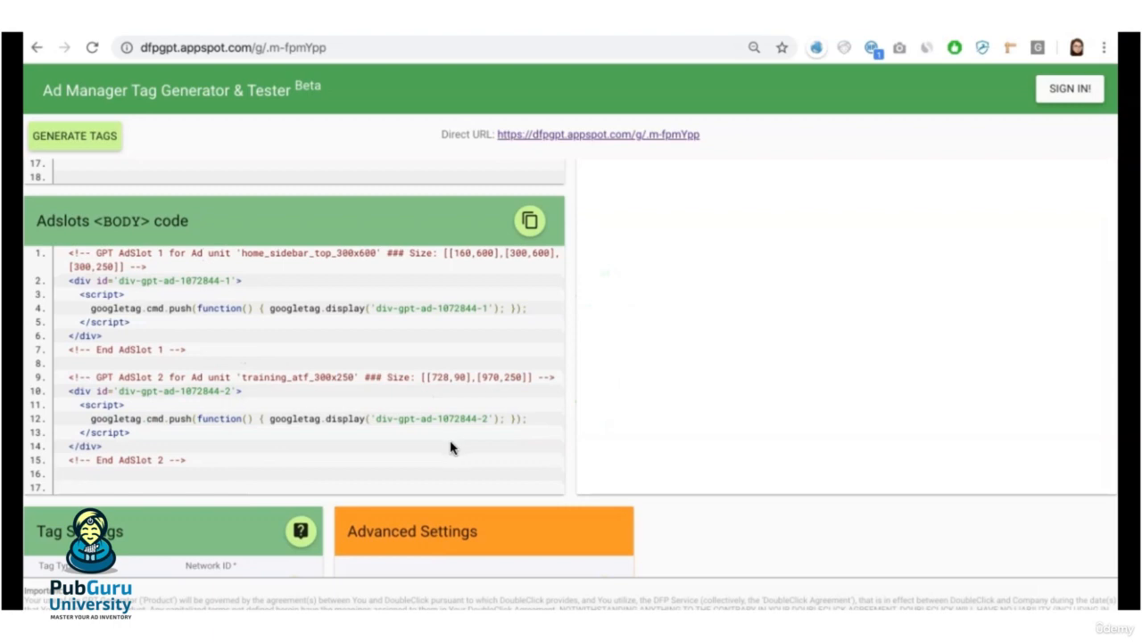
{"action": "scroll", "coordinate": [461, 453], "scroll_direction": "up", "scroll_amount": 3}
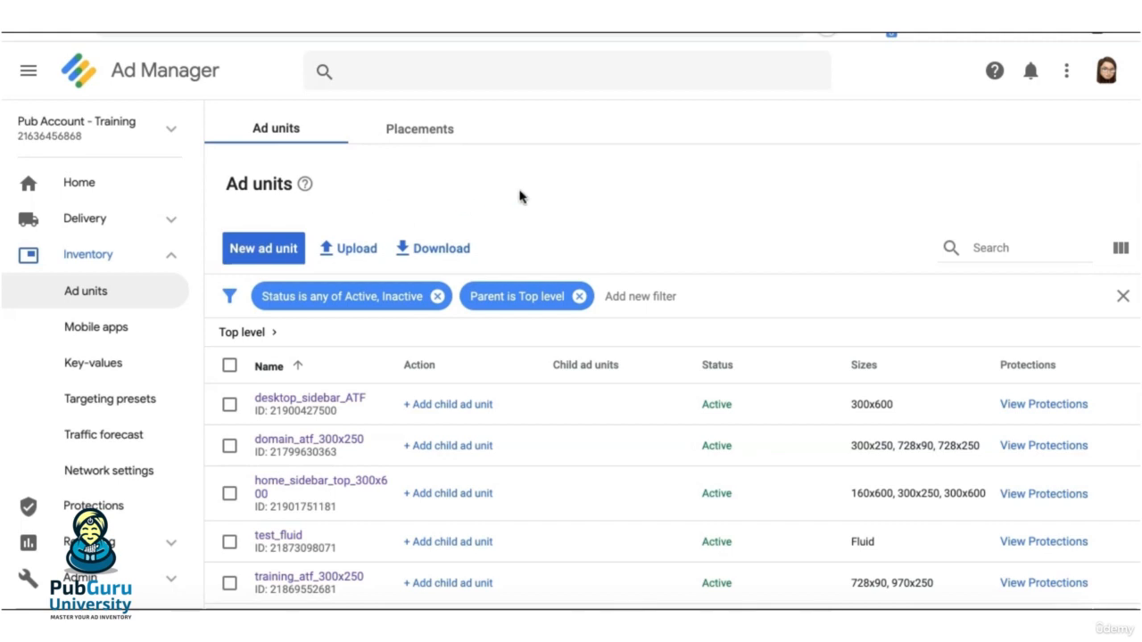
- In Ad Manager, open the home_sidebar_top_300x600 ad unit's settings and change its target window to _top
{"action": "left_click", "coordinate": [337, 248]}
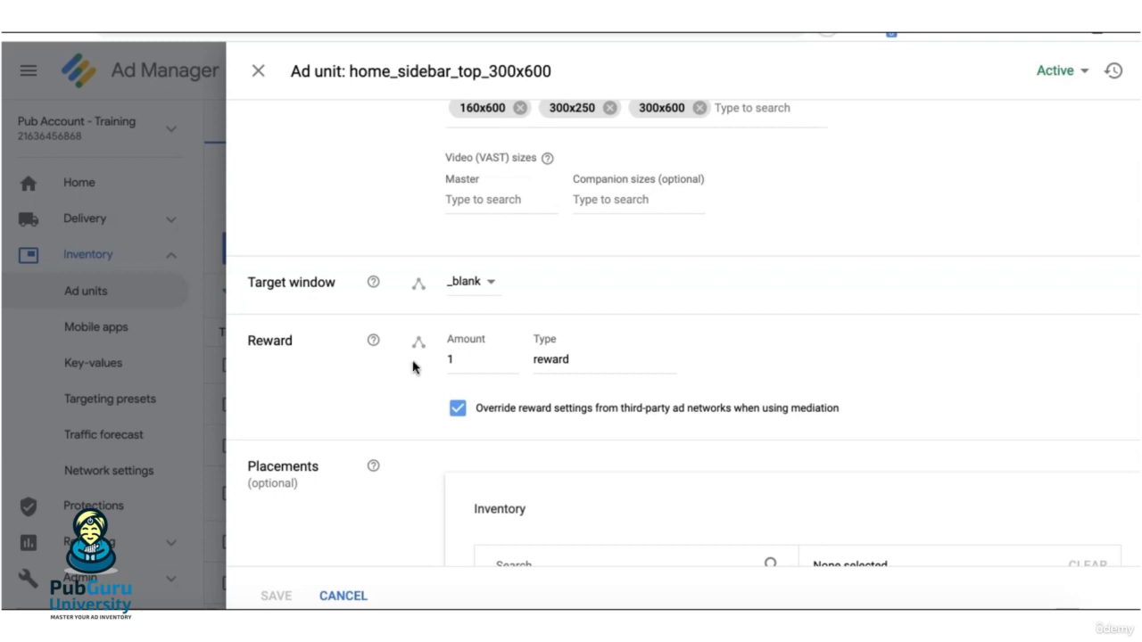
{"action": "left_click", "coordinate": [461, 284]}
{"action": "left_click", "coordinate": [468, 300]}
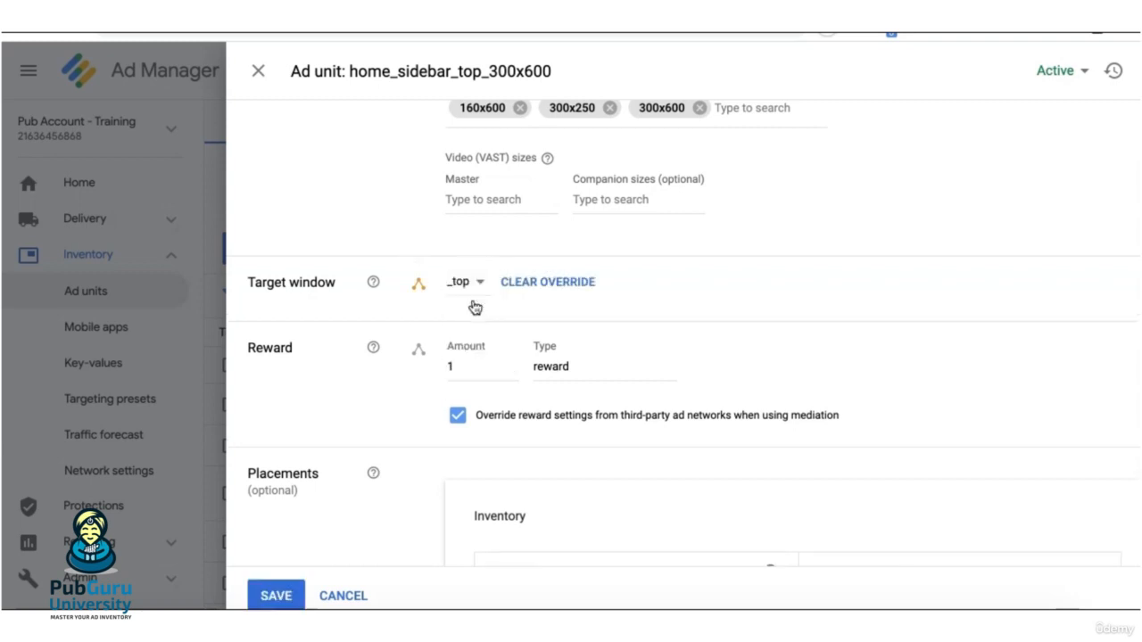